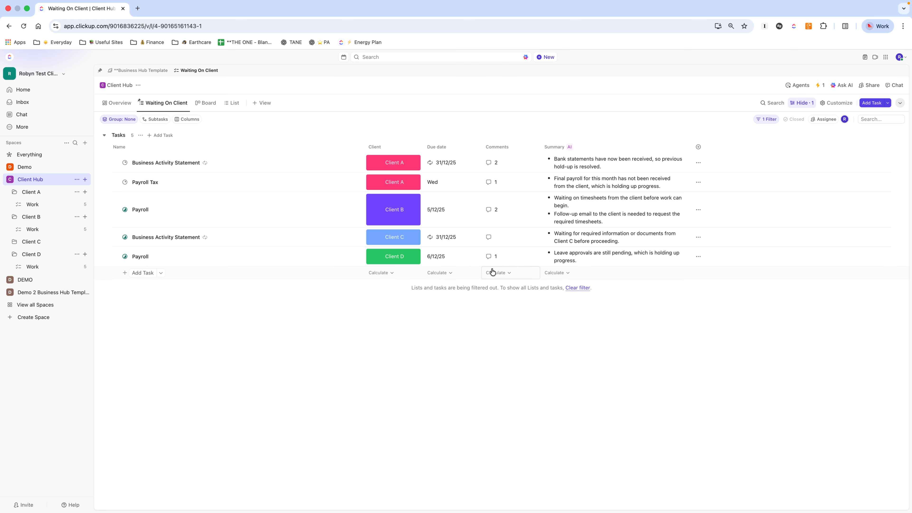
Review the comment on Client D's Payroll task and the status options of Client A's Business Activity Statement task.
left_click(491, 257)
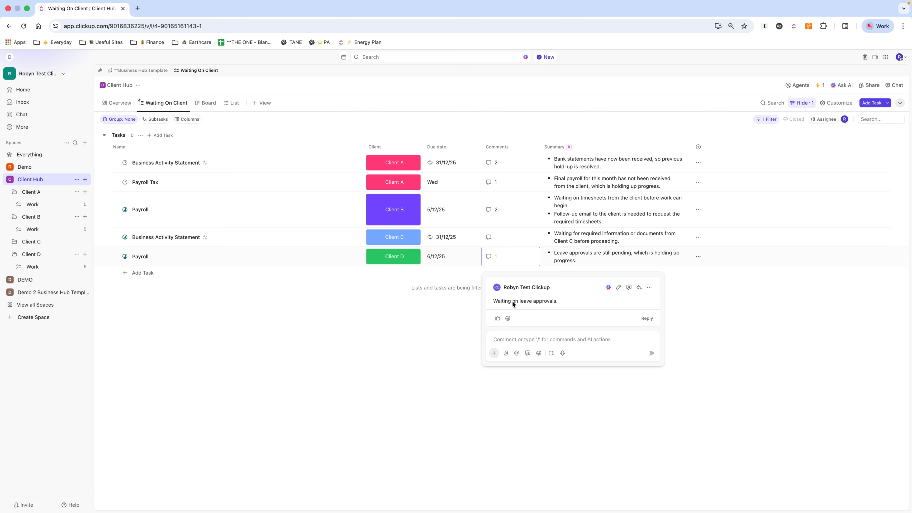
left_click(379, 364)
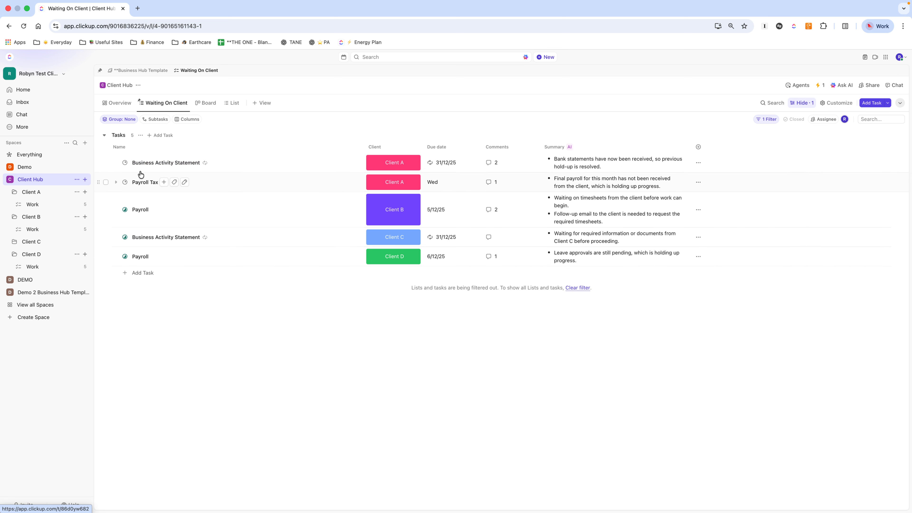
left_click(125, 163)
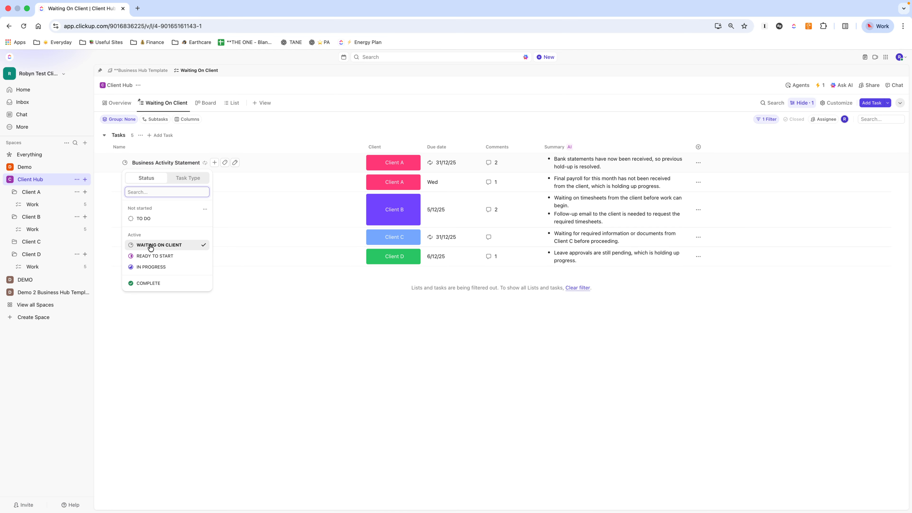
left_click(322, 335)
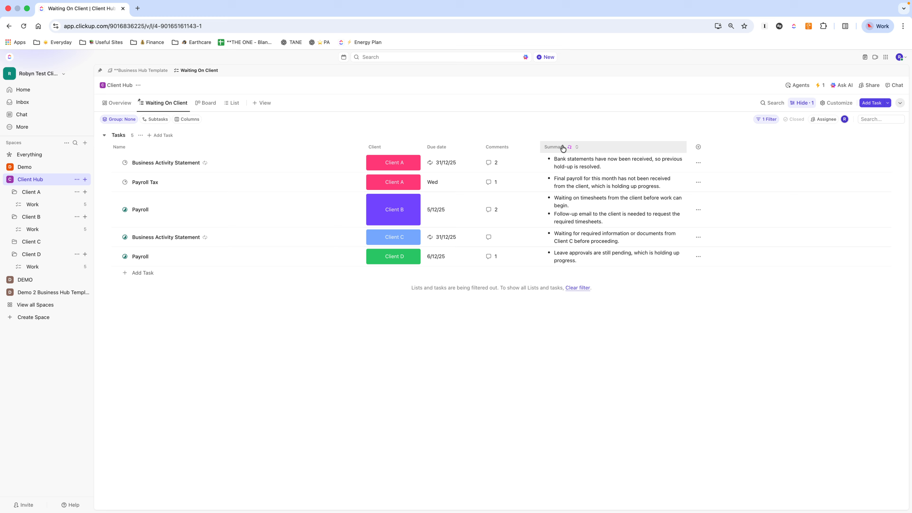
Read the comments on Client A's Business Activity Statement, including its full task activity, and on Client A's Payroll Tax task.
left_click(490, 165)
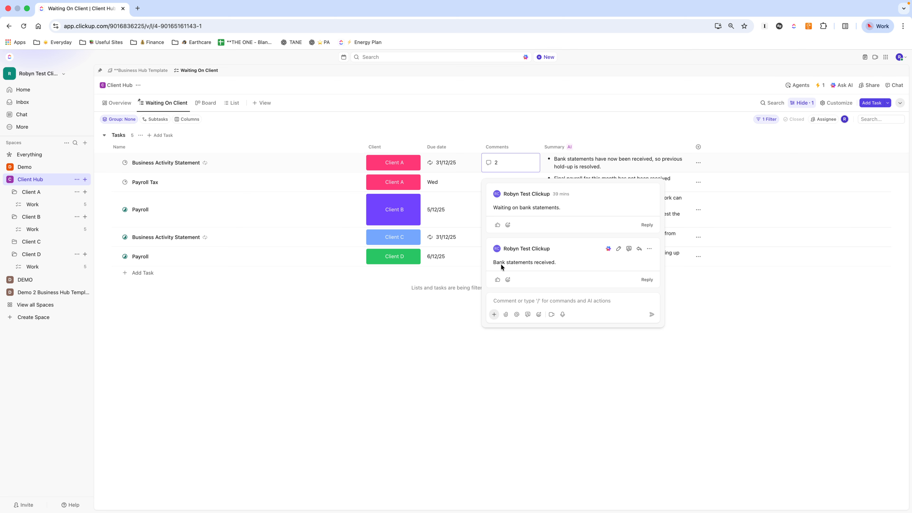
left_click(353, 373)
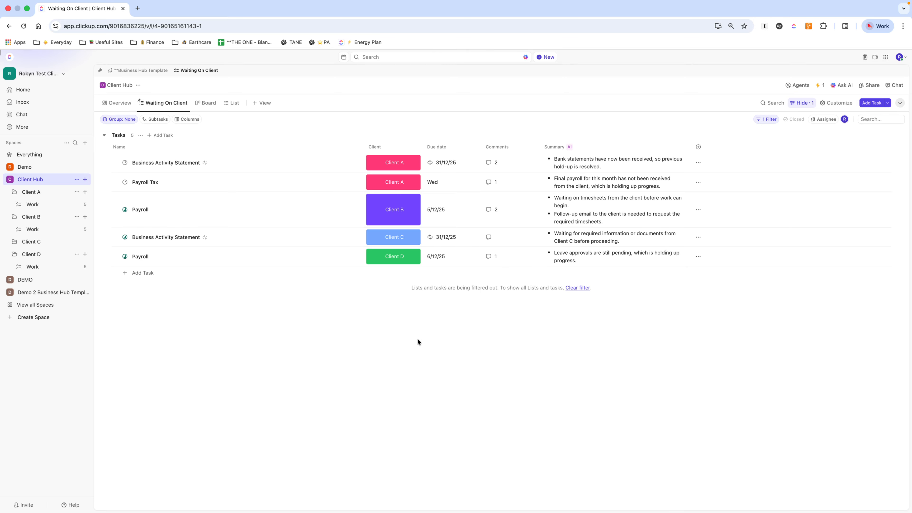
left_click(163, 162)
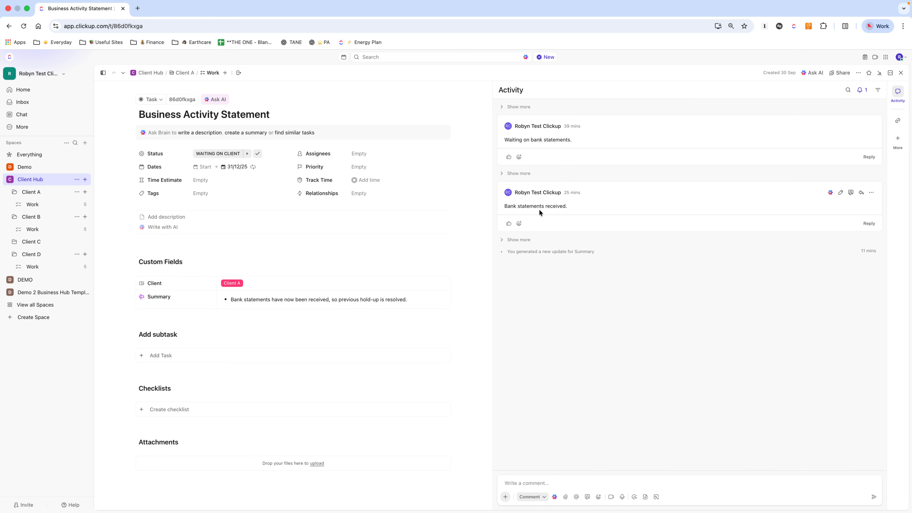
left_click(902, 73)
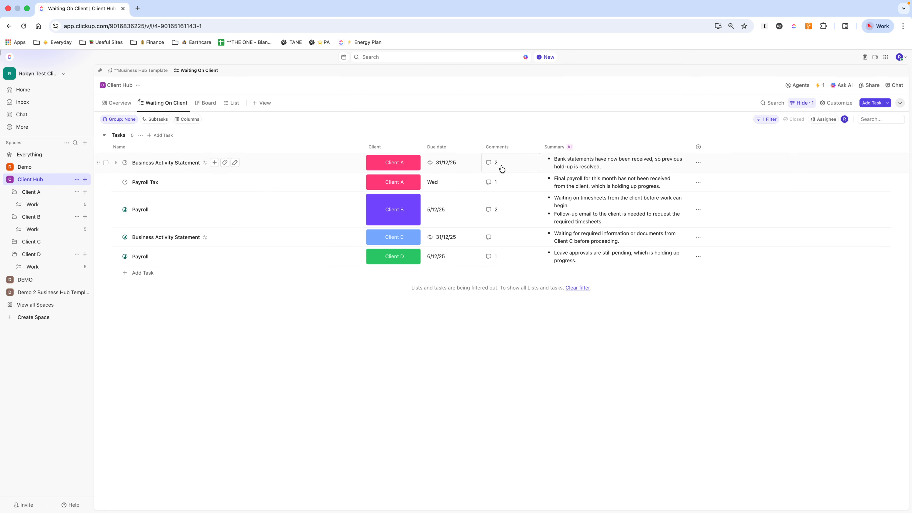
left_click(489, 163)
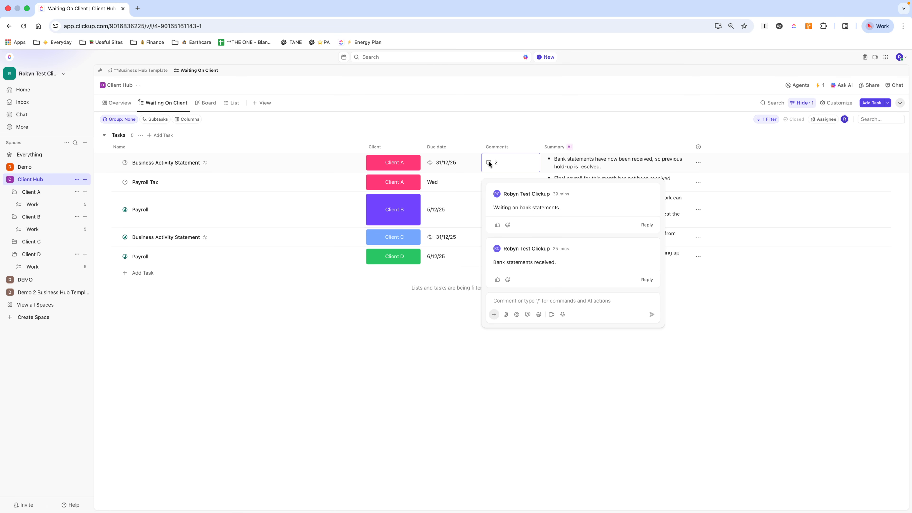
left_click(496, 128)
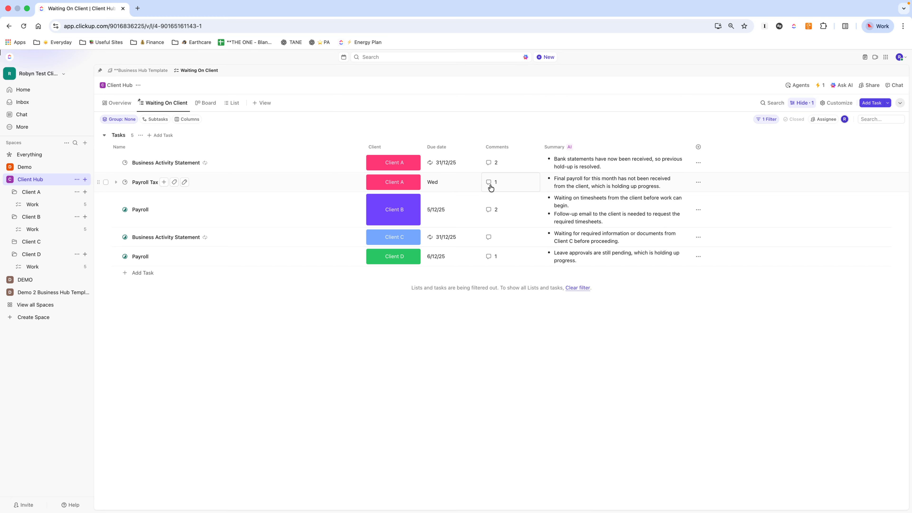
left_click(489, 184)
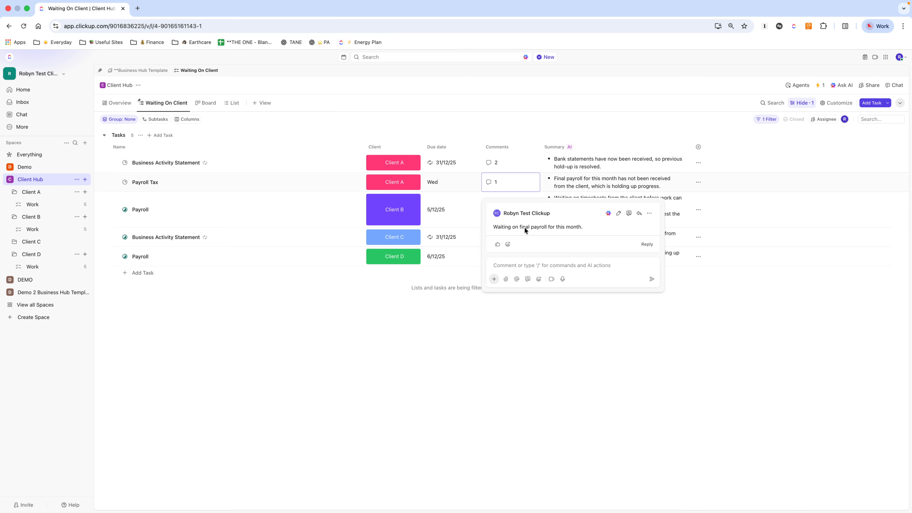
left_click(512, 382)
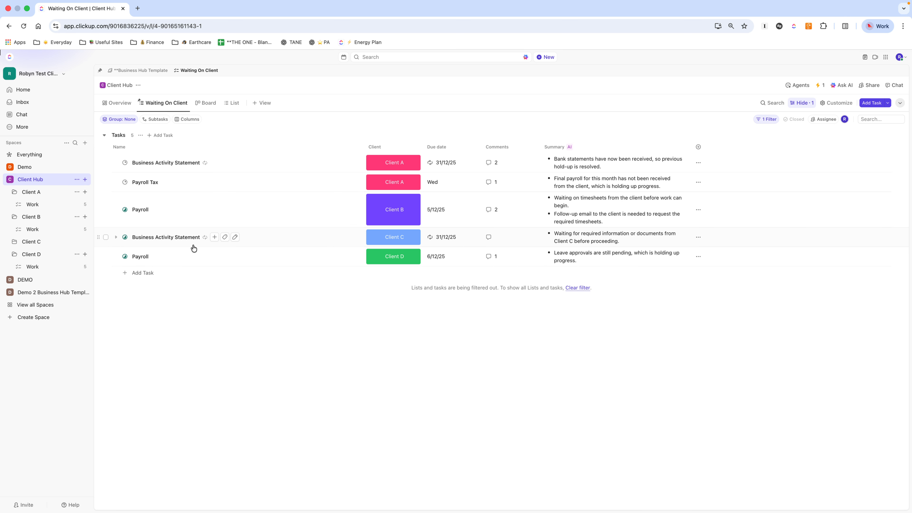
Add the comment "Waiting on PAYGI figure to be checked with ATO." to Client C's Business Activity Statement task and check the posted comment.
left_click(488, 237)
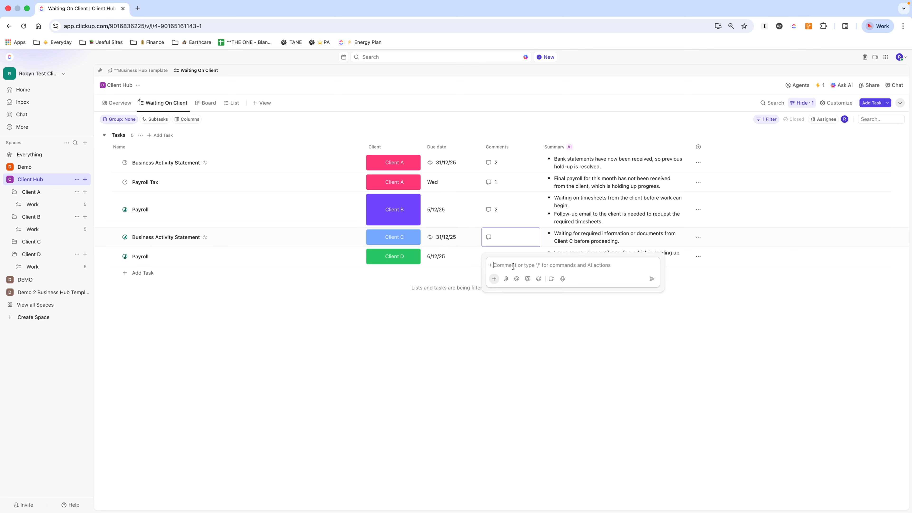
type("Waiting on")
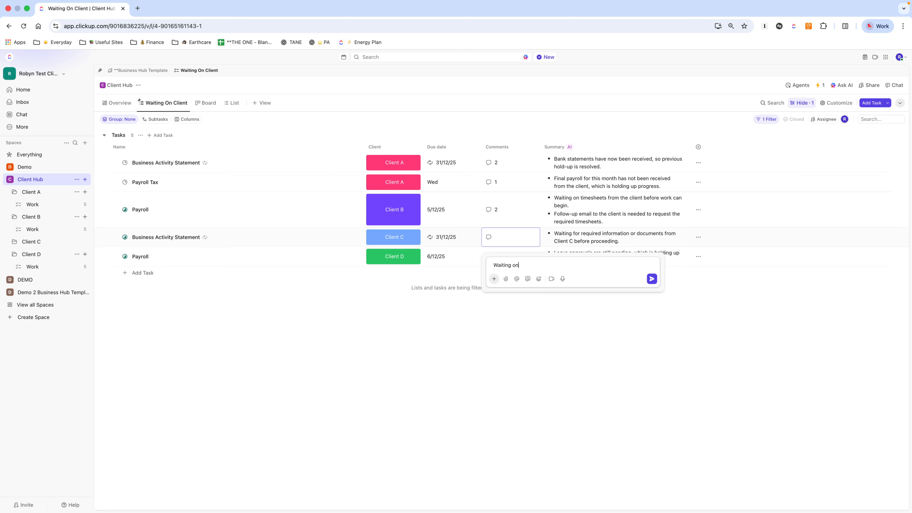
type(" PAYGI figure to be checked with ATO")
key("Return")
left_click(459, 456)
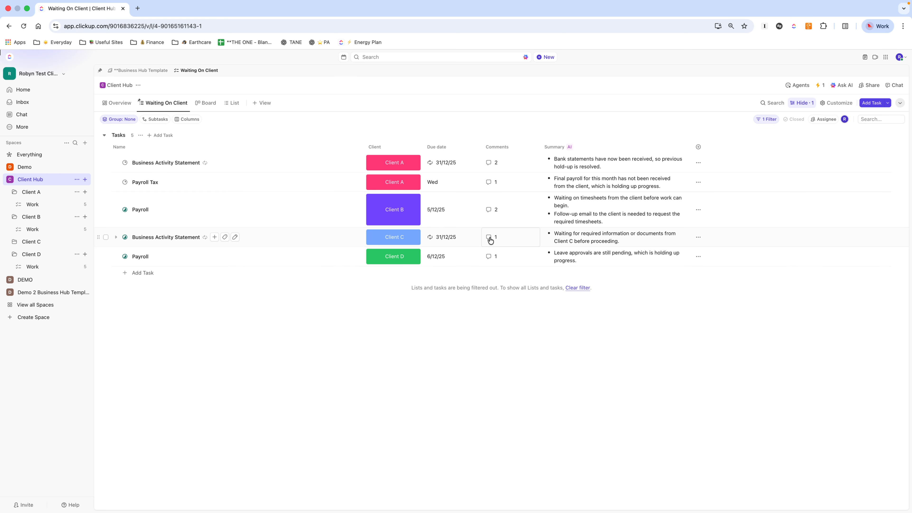
left_click(489, 240)
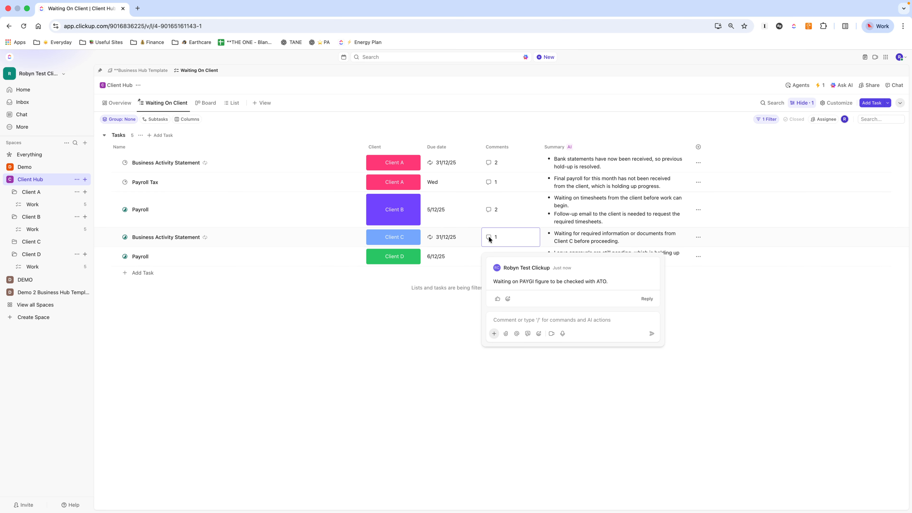
left_click(447, 336)
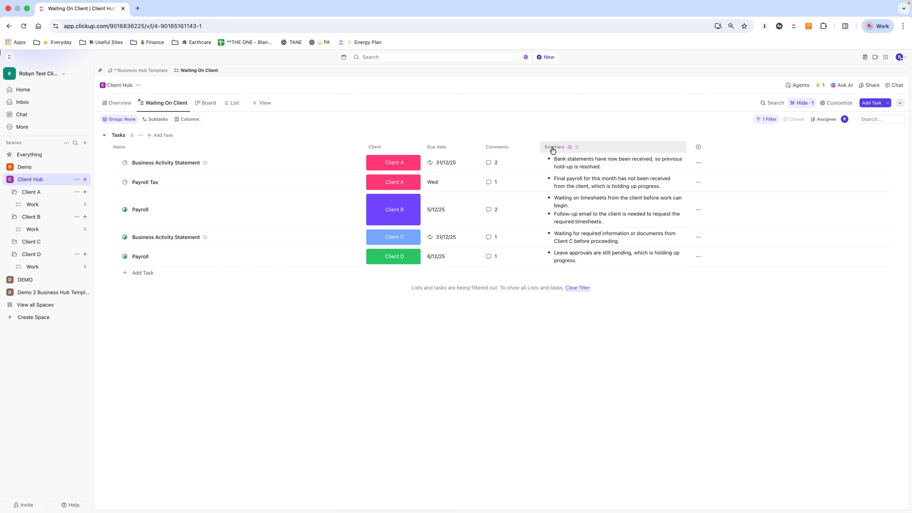
Regenerate the AI summaries for all tasks in the Summary column.
left_click(570, 148)
left_click(494, 174)
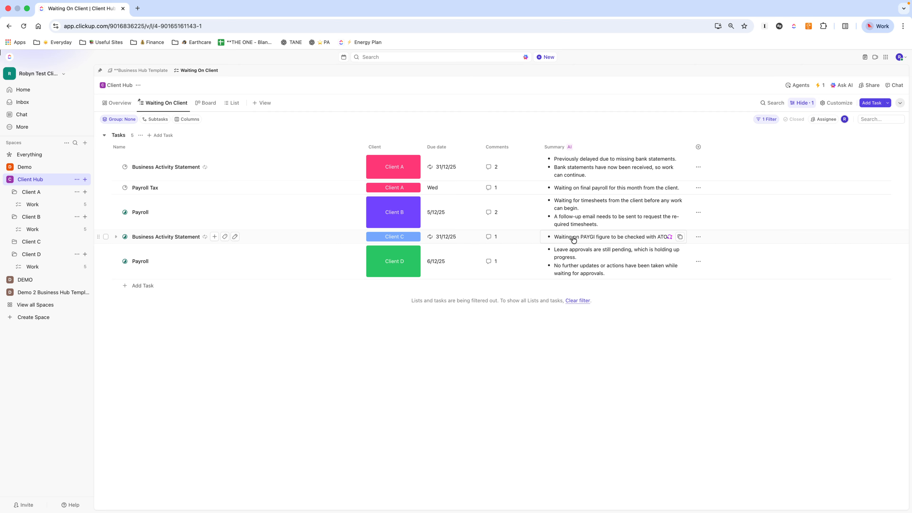
Examine the status options of Client C's Business Activity Statement task and the custom status editor for Client A's Work list.
left_click(125, 236)
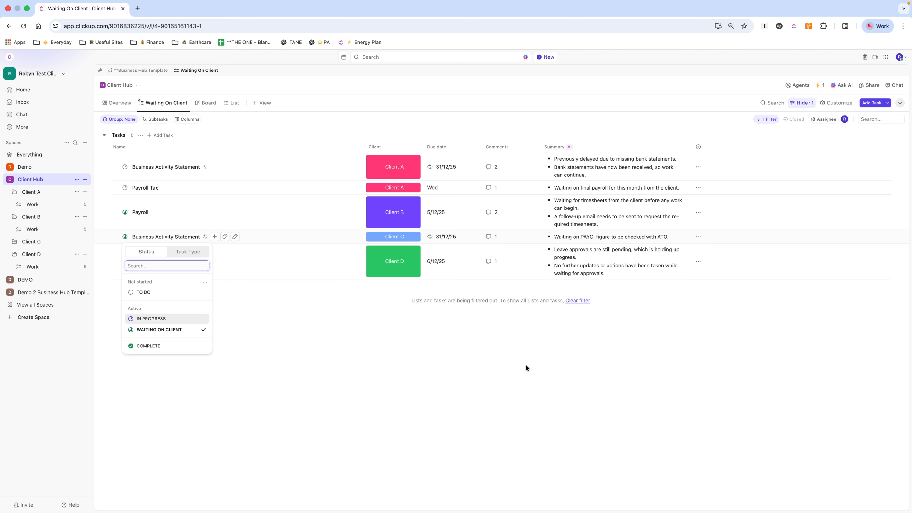
left_click(533, 369)
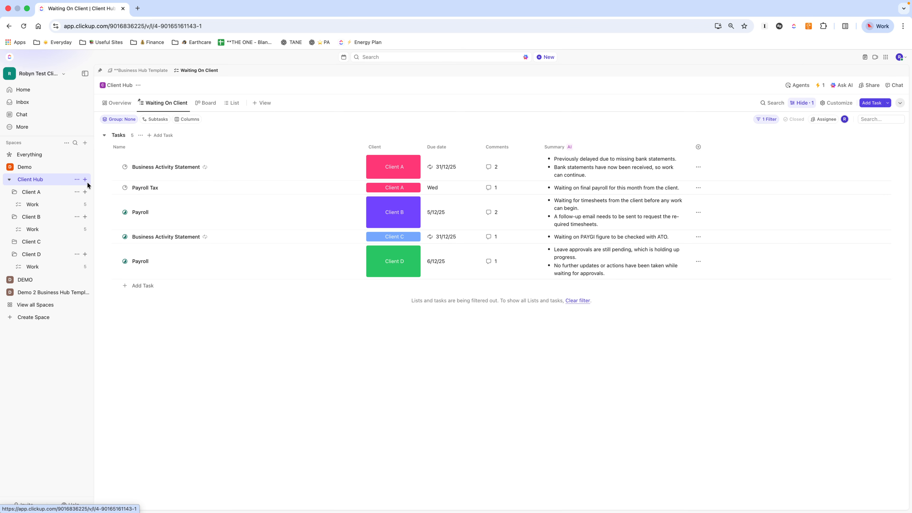
left_click(125, 167)
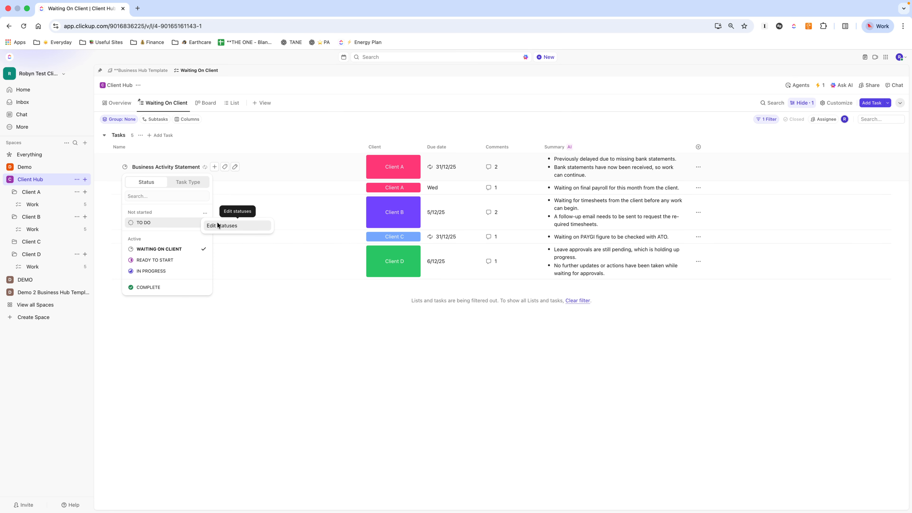
left_click(217, 223)
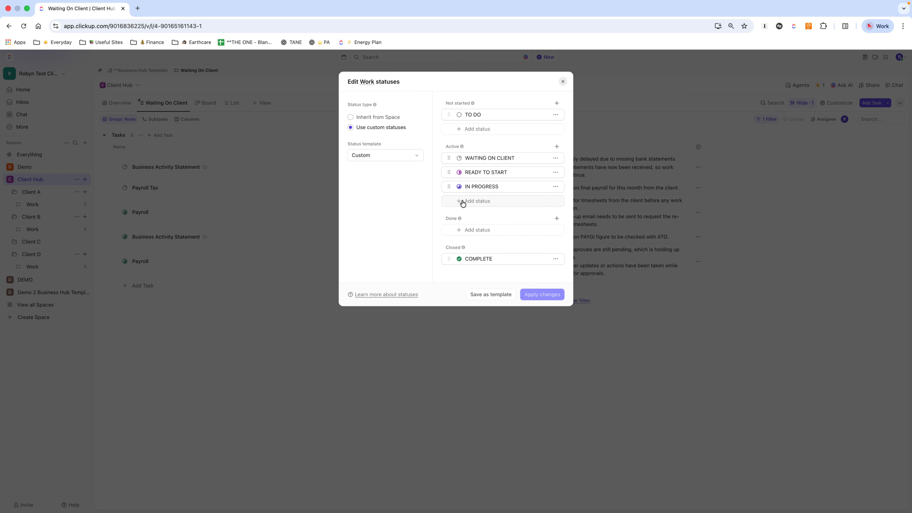
left_click(471, 200)
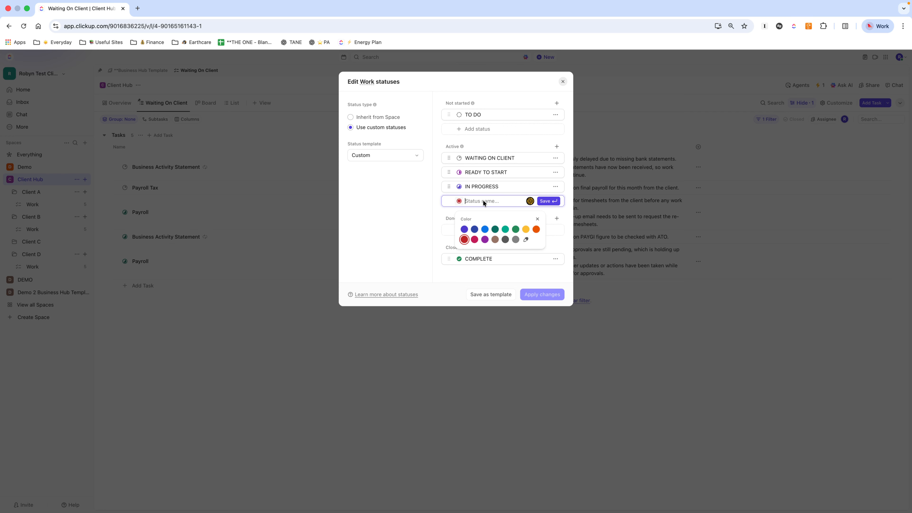
left_click(374, 227)
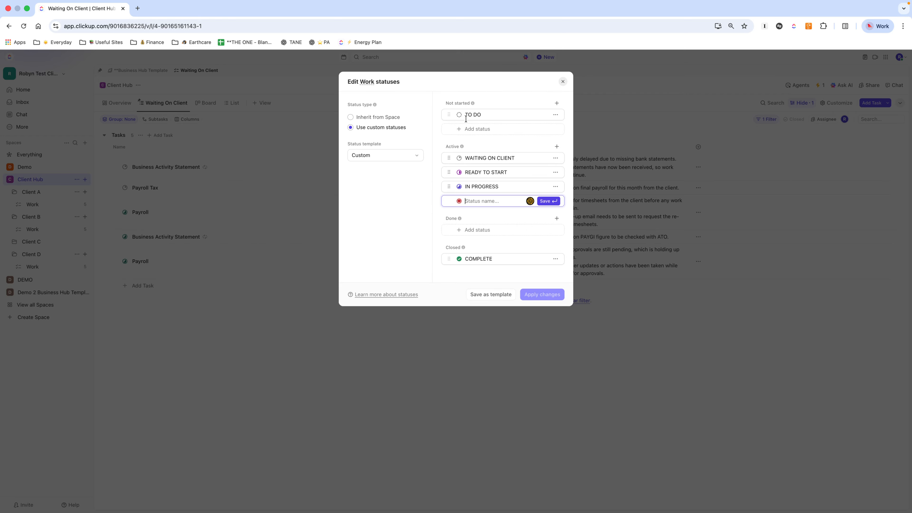
left_click(562, 81)
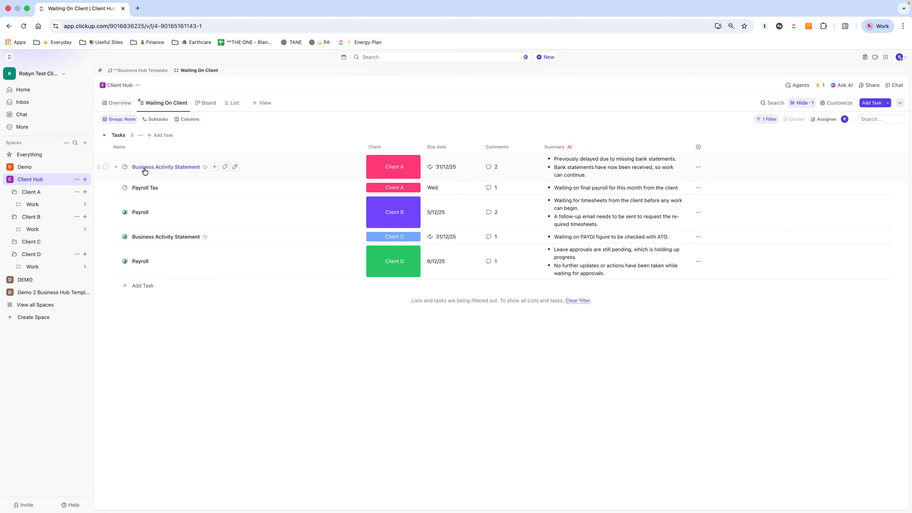
Remove the status grouping from the Client Hub's List view.
left_click(231, 104)
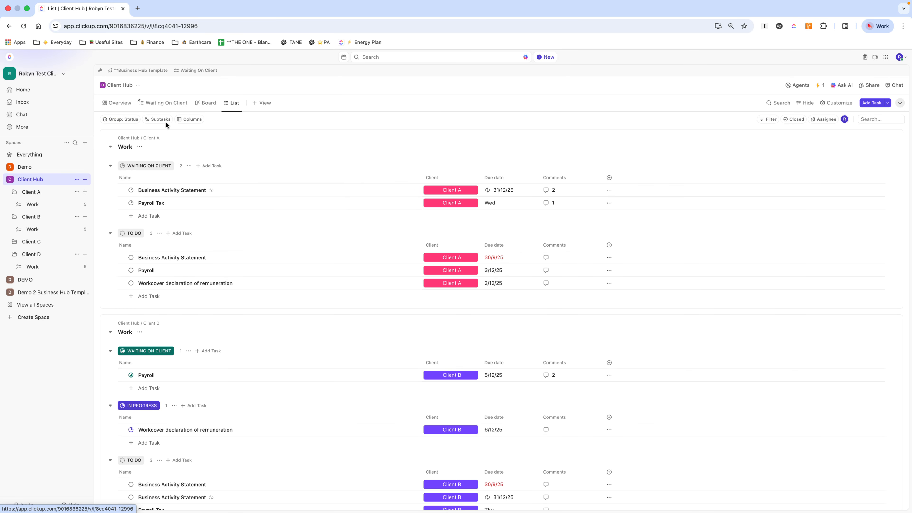
left_click(129, 120)
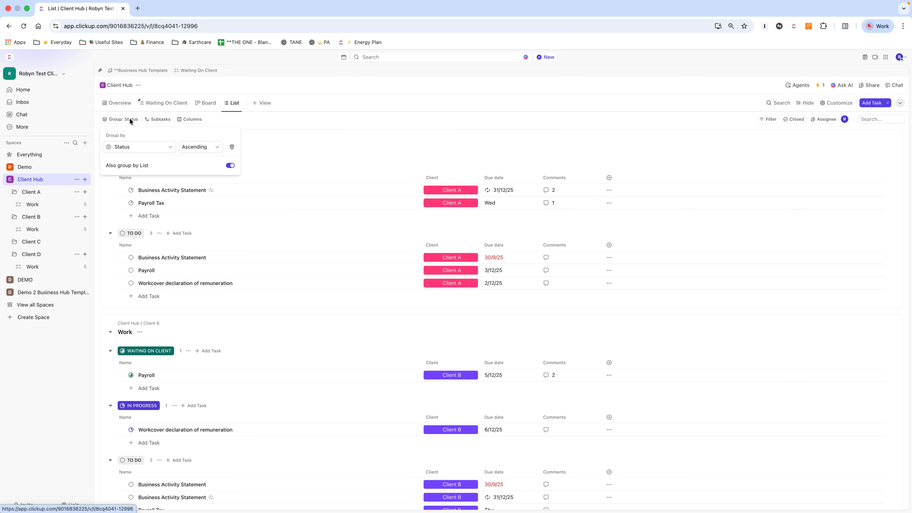
left_click(232, 146)
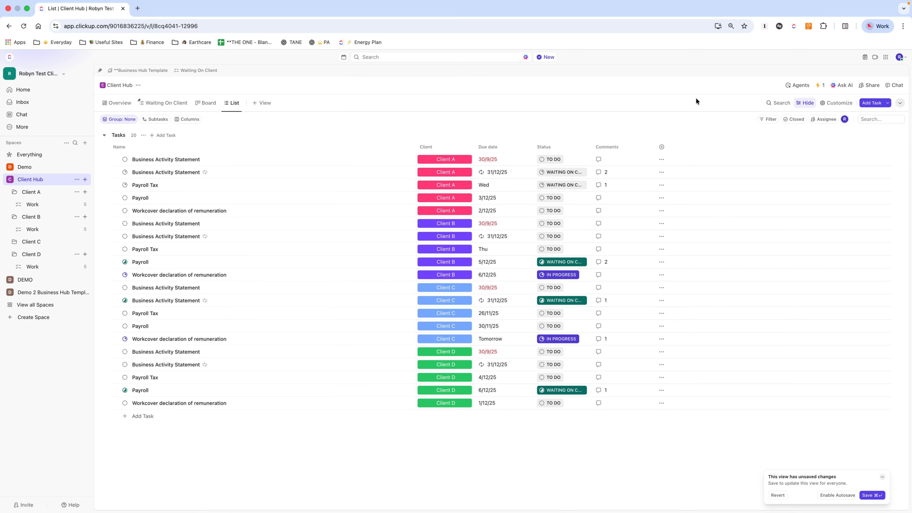
Filter the List view to tasks whose status is WAITING ON CLIENT, and return to the Waiting On Client view.
left_click(768, 119)
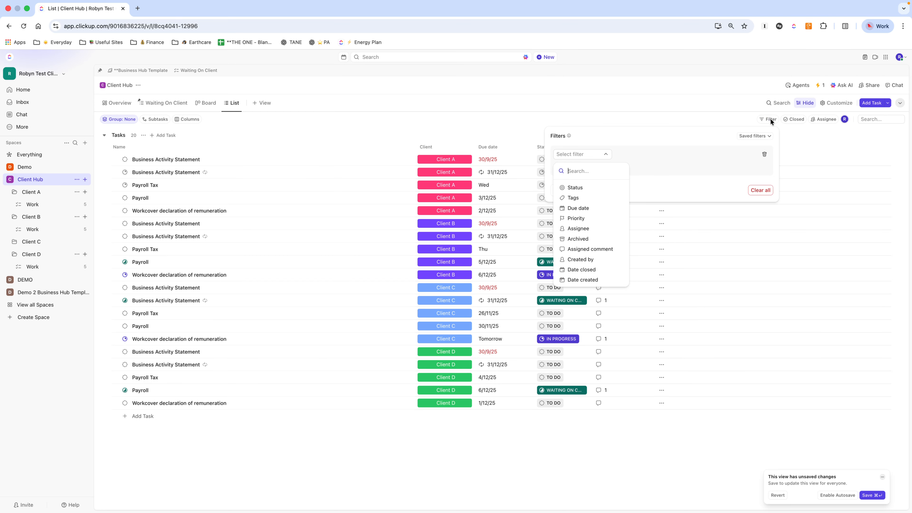
left_click(591, 189)
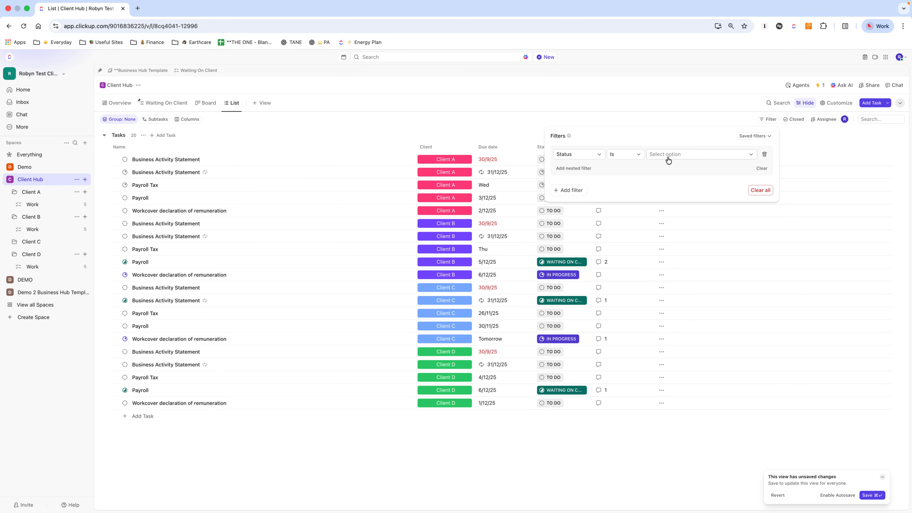
left_click(659, 155)
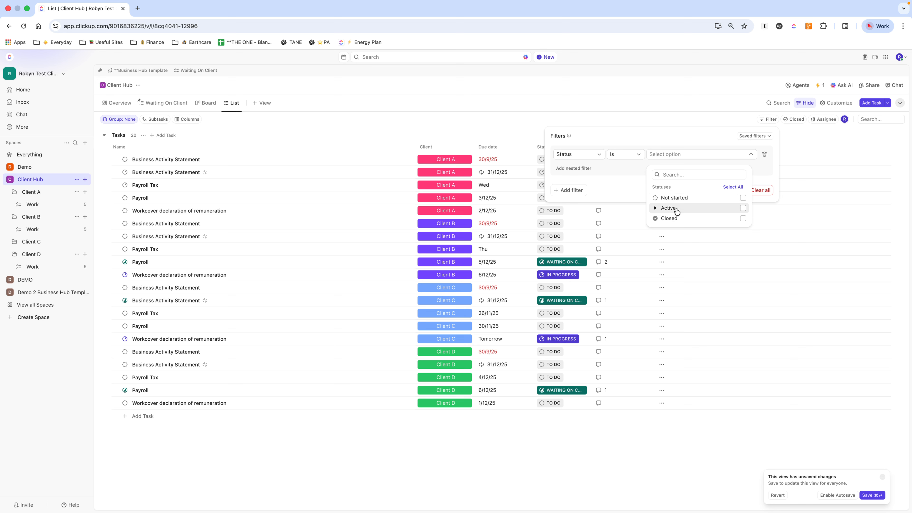
left_click(655, 199)
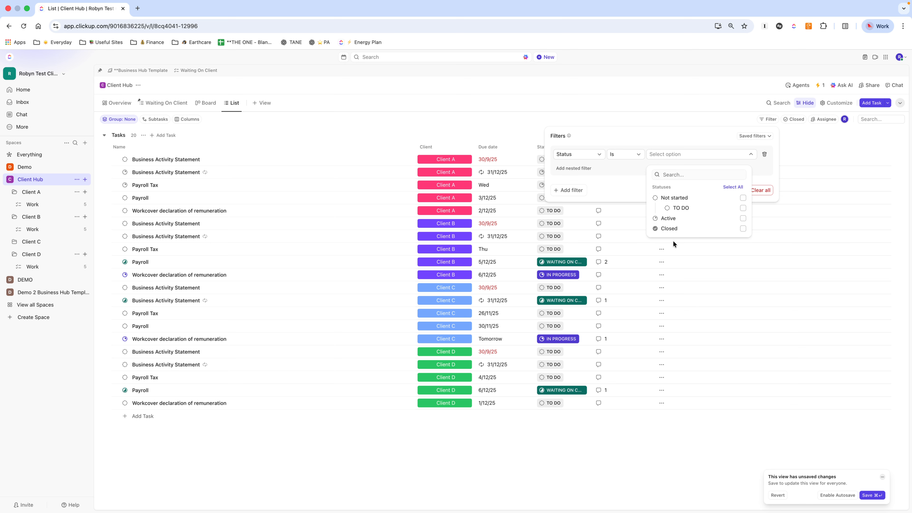
left_click(655, 218)
left_click(742, 239)
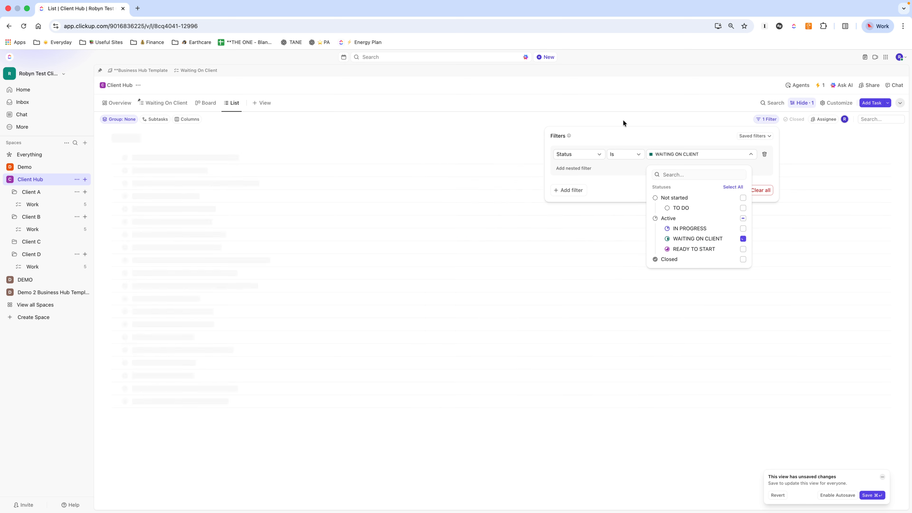
left_click(591, 86)
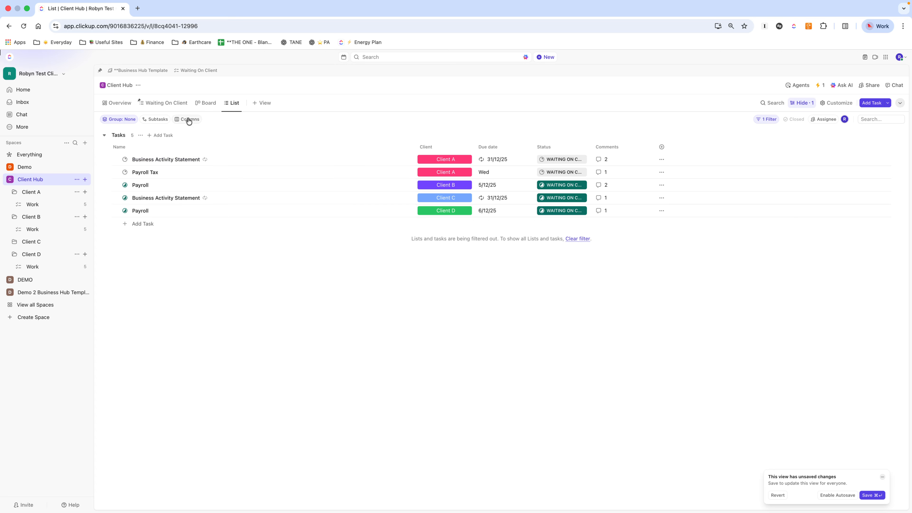
left_click(162, 105)
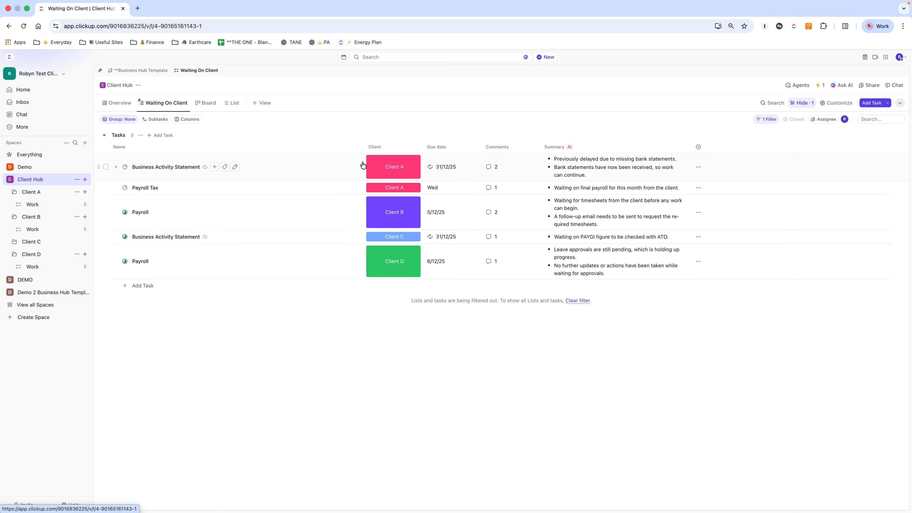
Rename the Waiting On Client view by adding a smiley face emoji in front of its name.
left_click(172, 105)
left_click(165, 124)
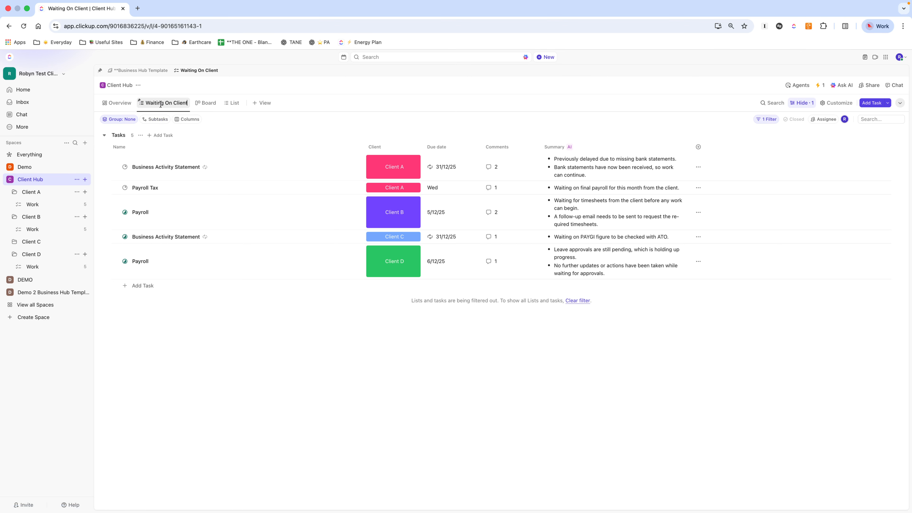
left_click(162, 103)
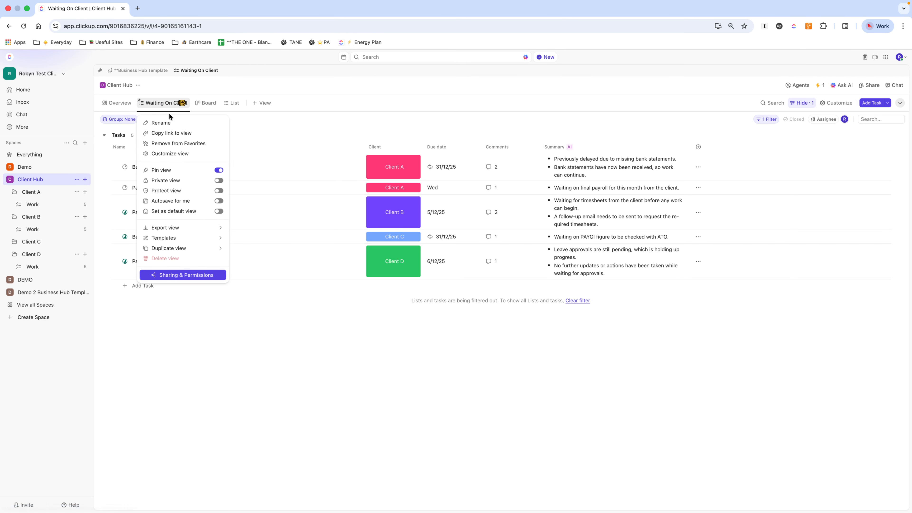
key("ctrl+super+space")
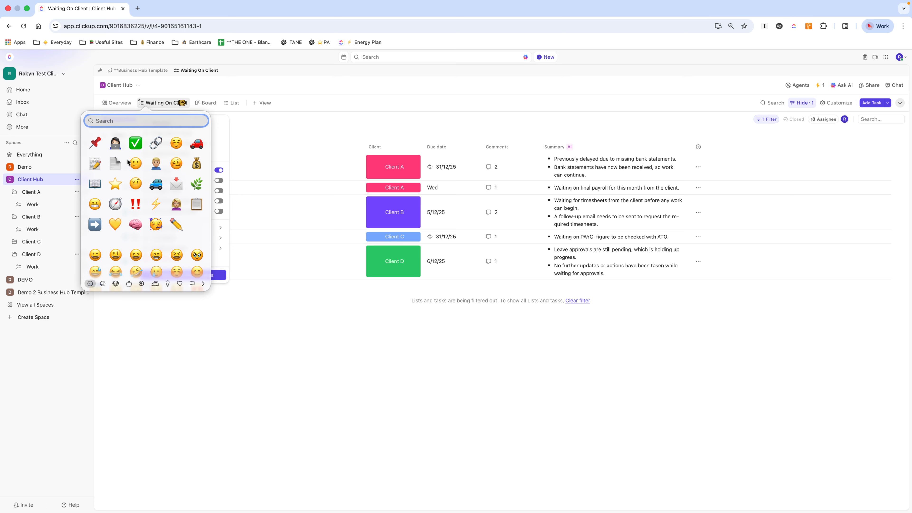
left_click(135, 183)
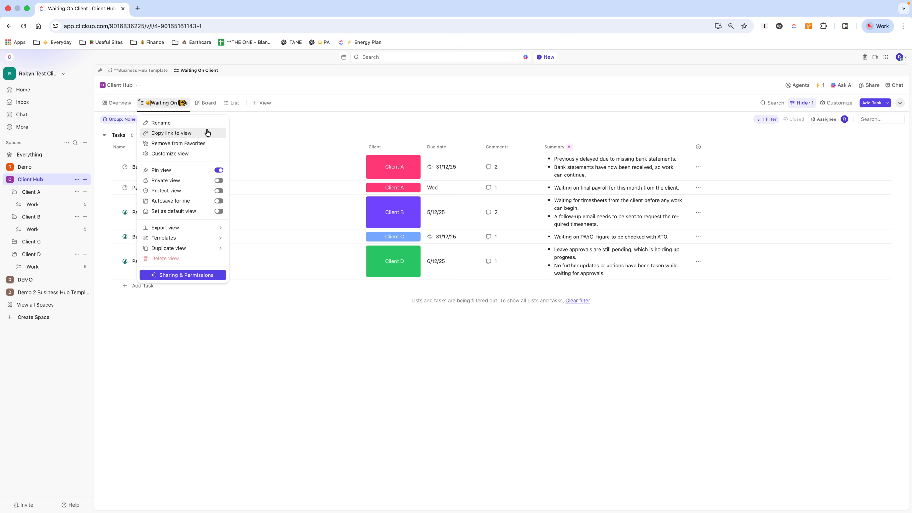
left_click(345, 84)
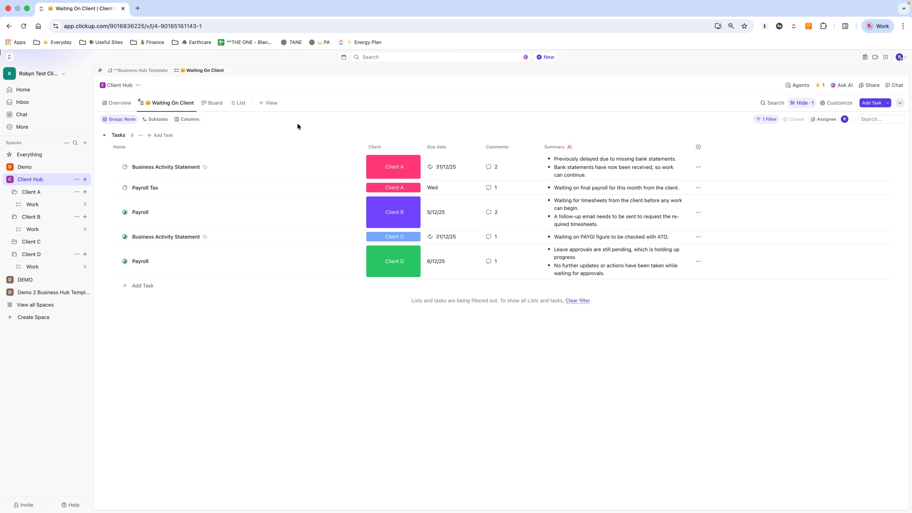
Remove the Waiting On Client view from favorites and add it back to favorites.
left_click(164, 108)
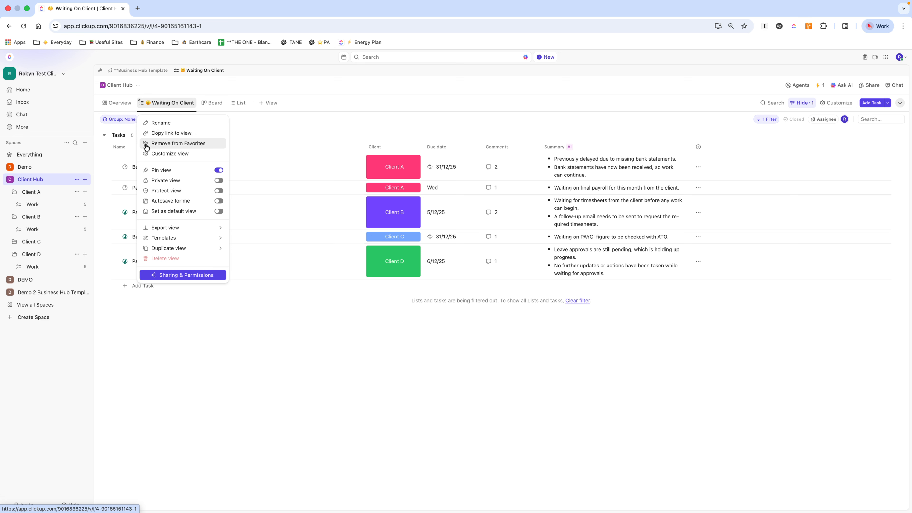
left_click(157, 144)
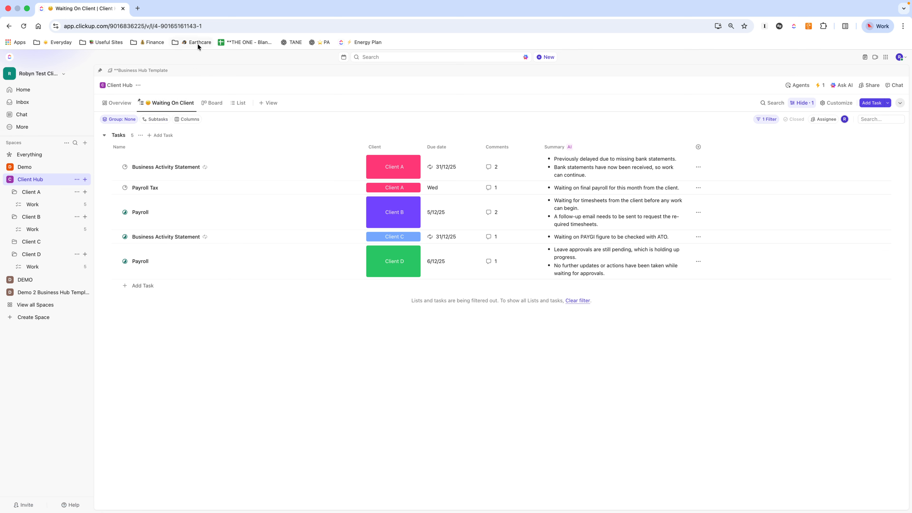
left_click(163, 104)
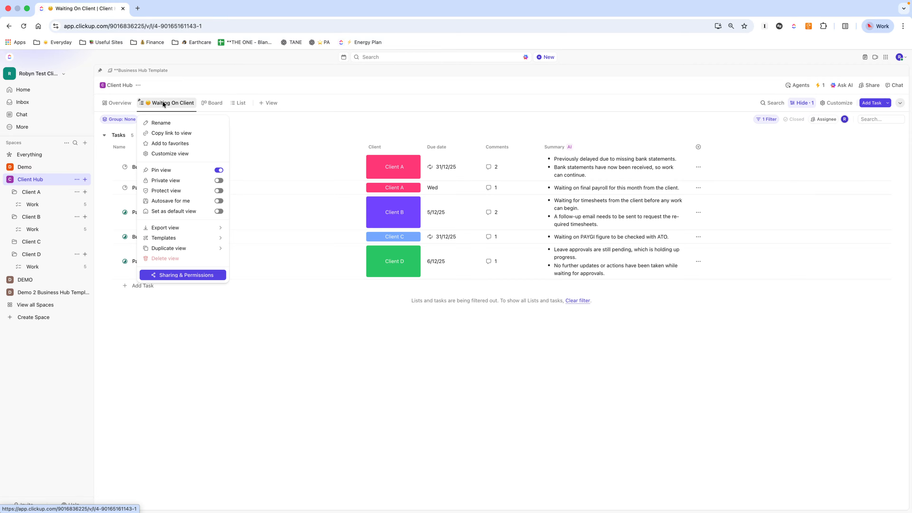
left_click(147, 143)
left_click(481, 156)
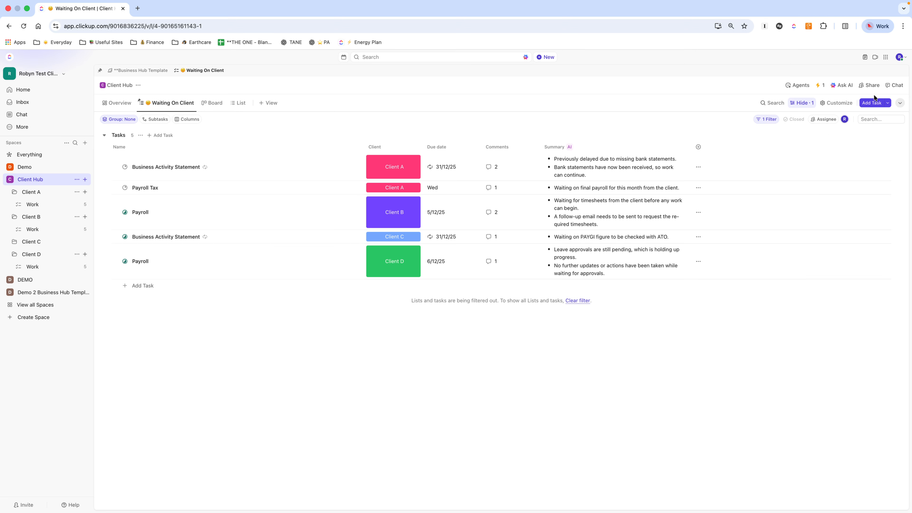
Search the available fields for comments and examine the AI Summary field type without adding any column.
left_click(699, 148)
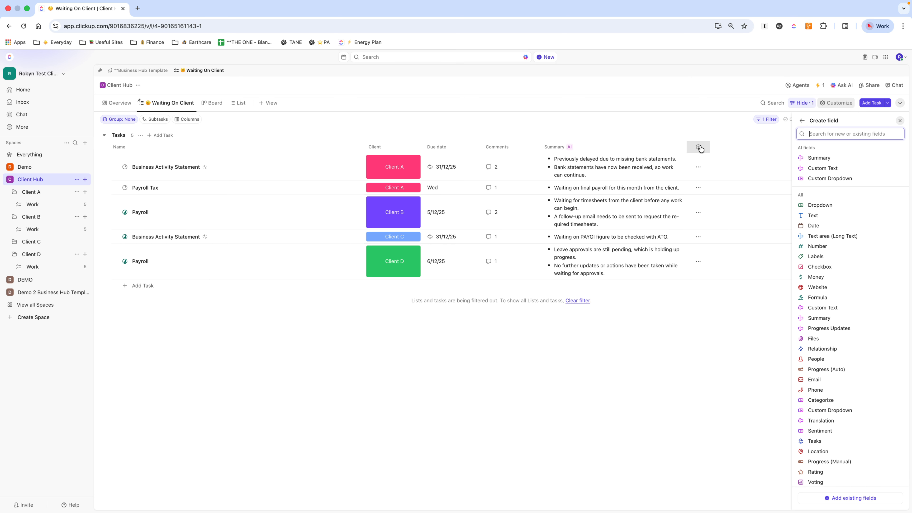
type("comments")
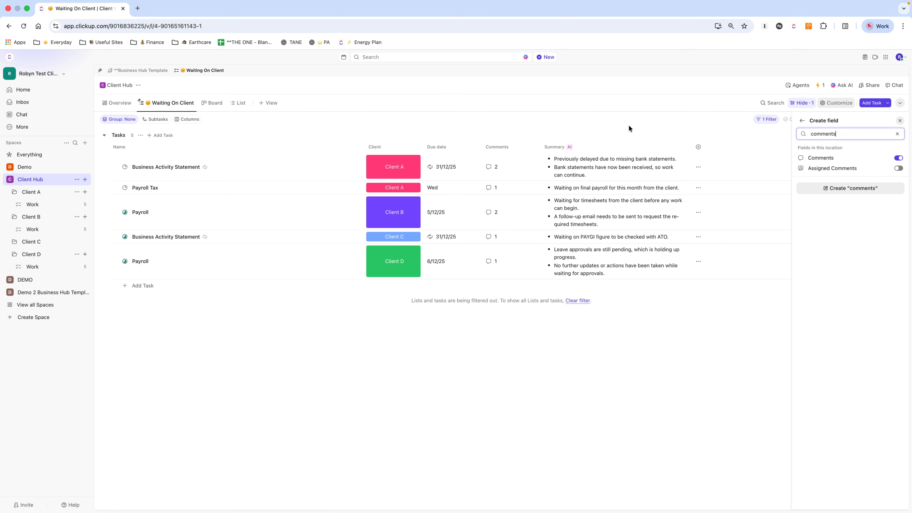
left_click(597, 123)
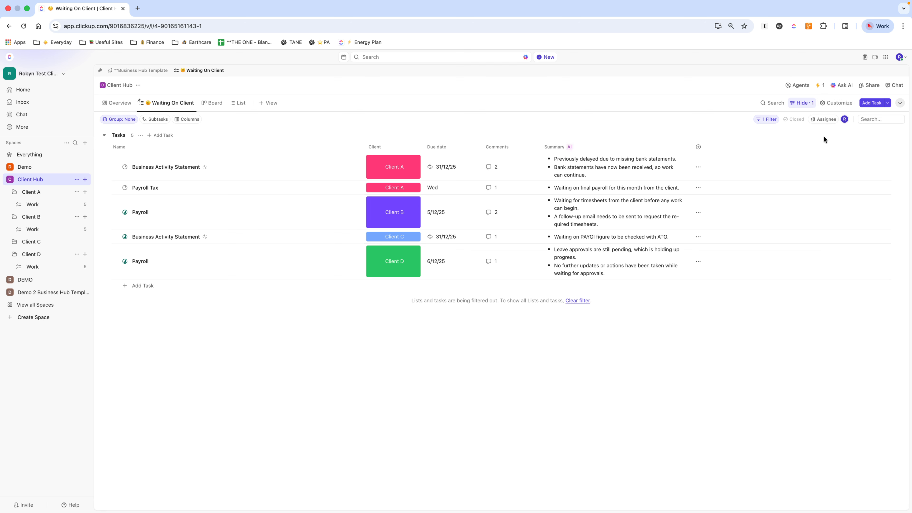
left_click(698, 147)
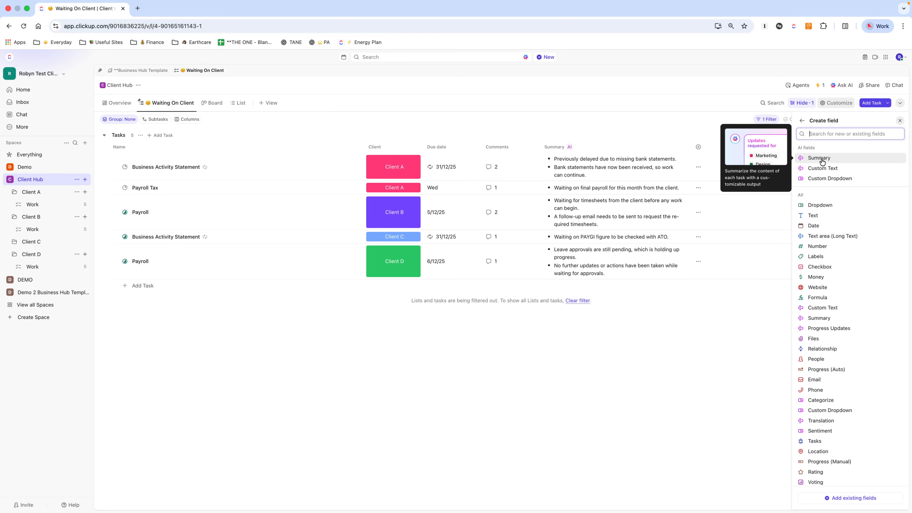
left_click(600, 122)
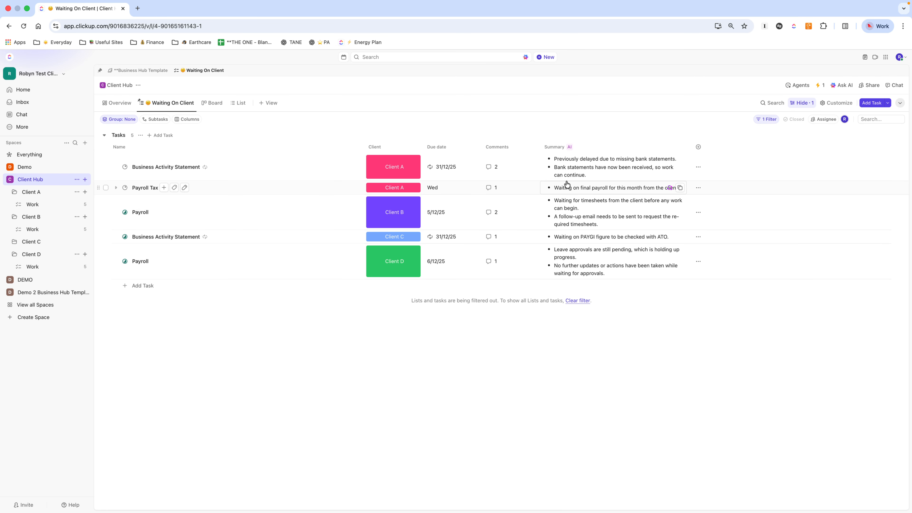
Examine the Summary field's settings, including its bulleted list format and the full AI prompt, and leave them as they are.
left_click(559, 148)
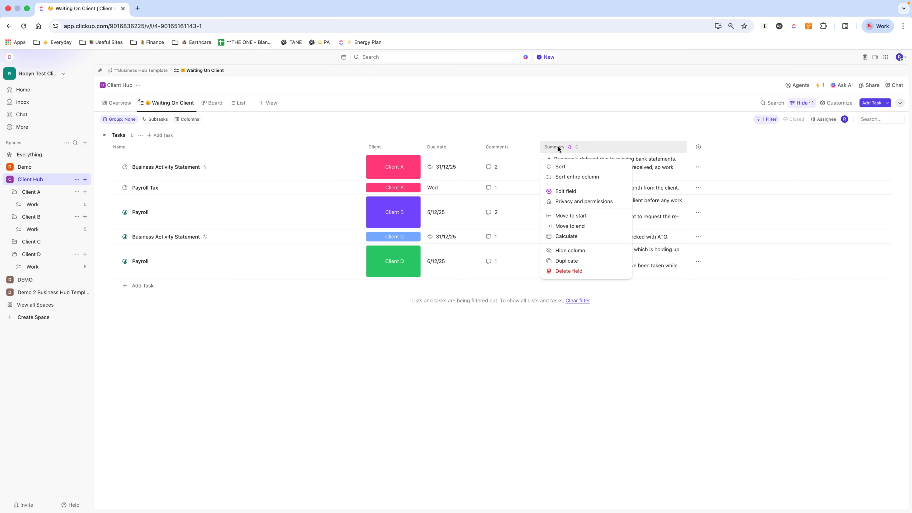
left_click(569, 192)
left_click(571, 186)
scroll(633, 344, "down", 4)
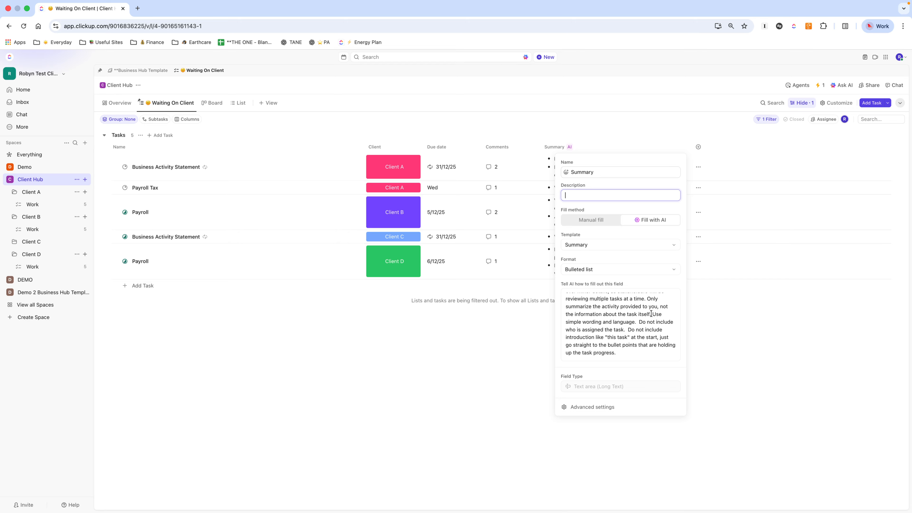
left_click_drag(638, 323, 645, 351)
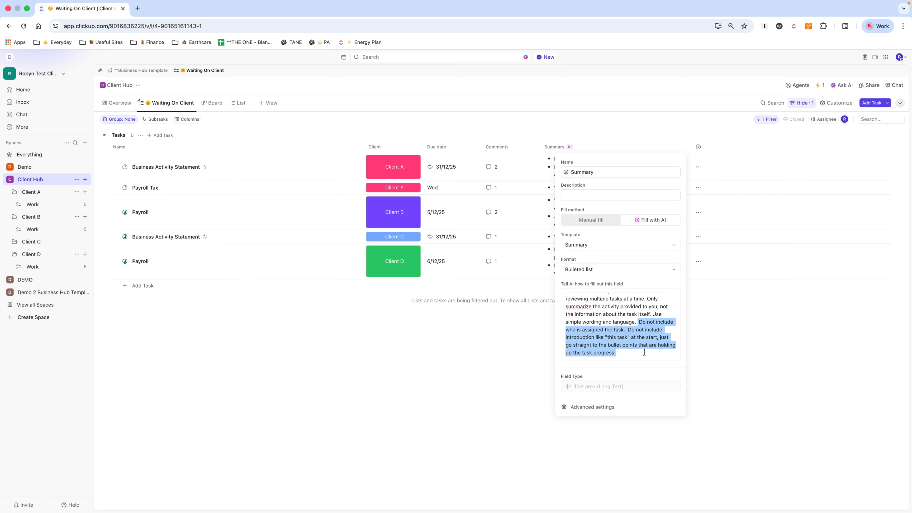
left_click_drag(644, 352, 559, 283)
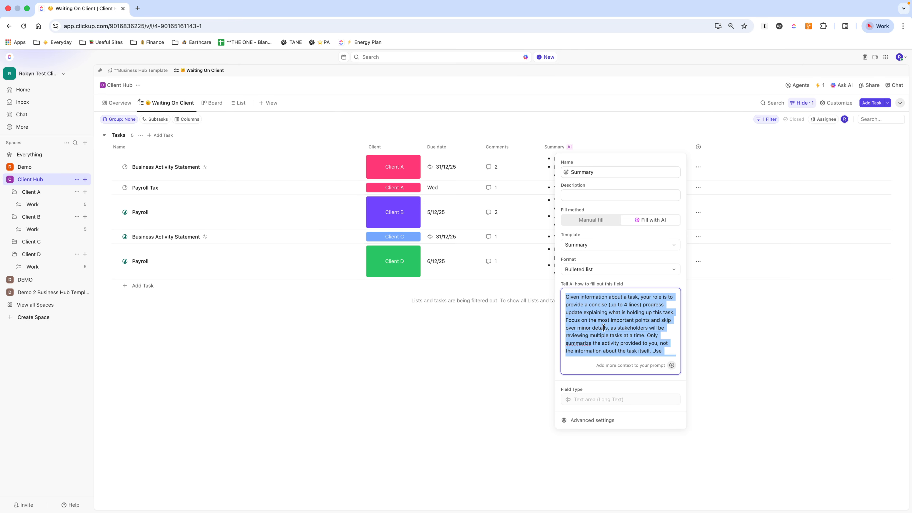
left_click(482, 354)
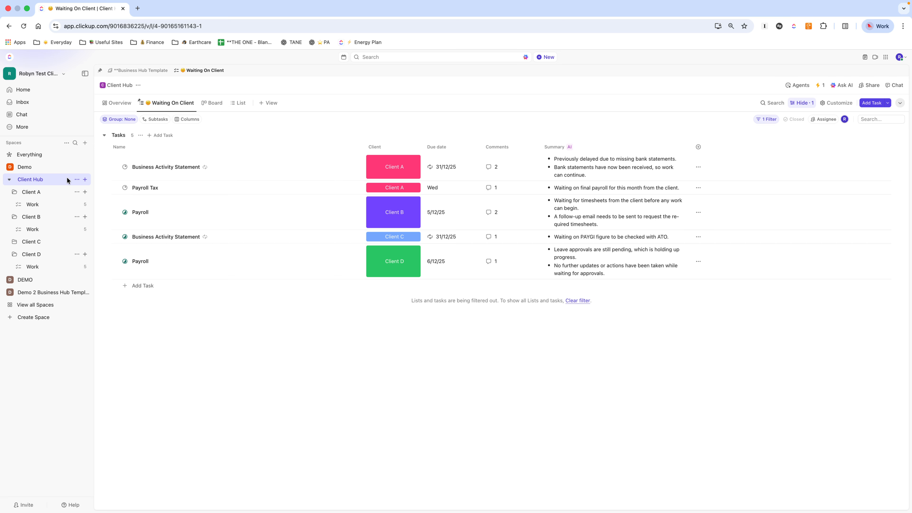
Change the action of the Client Hub's Automation #1 to Refresh AI field for Summary, save it and close the automations.
left_click(78, 180)
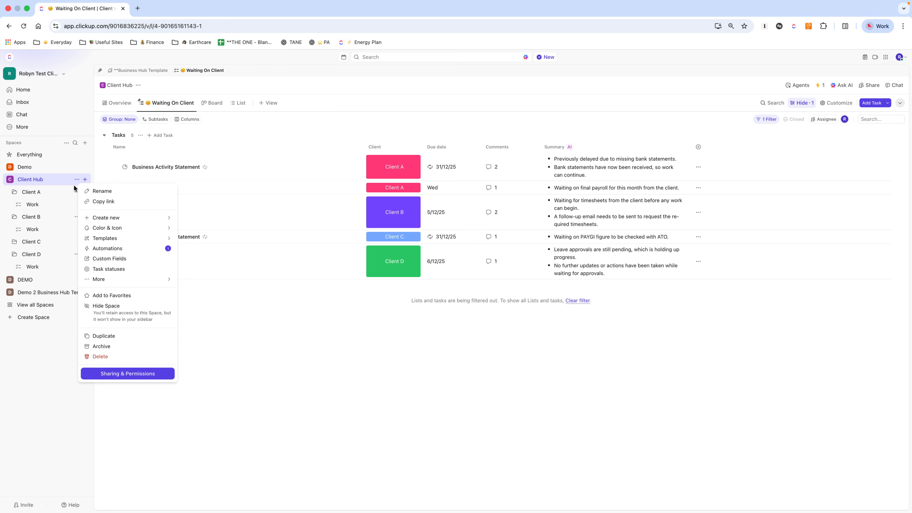
left_click(108, 251)
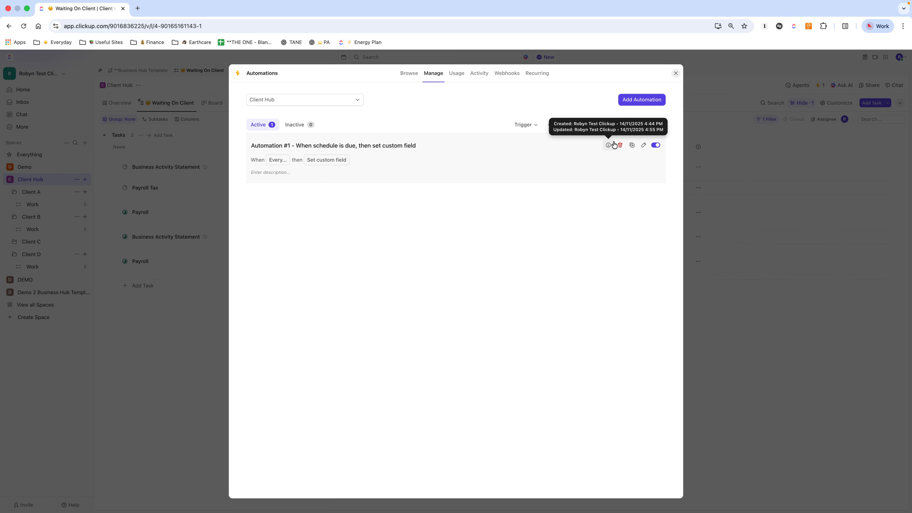
left_click(643, 147)
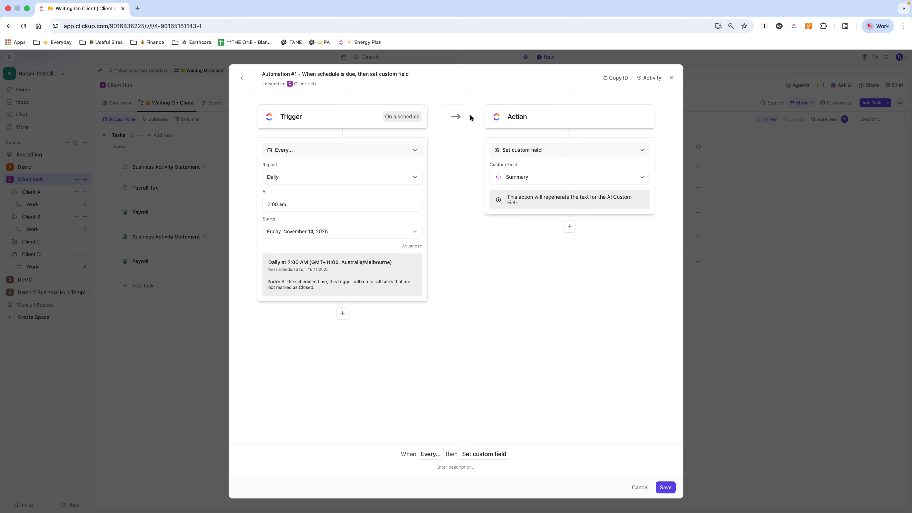
left_click(523, 152)
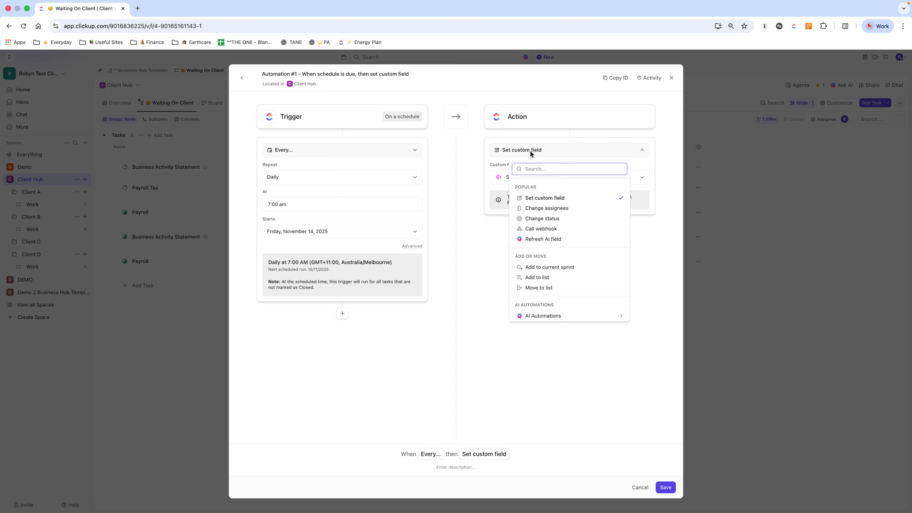
left_click(541, 239)
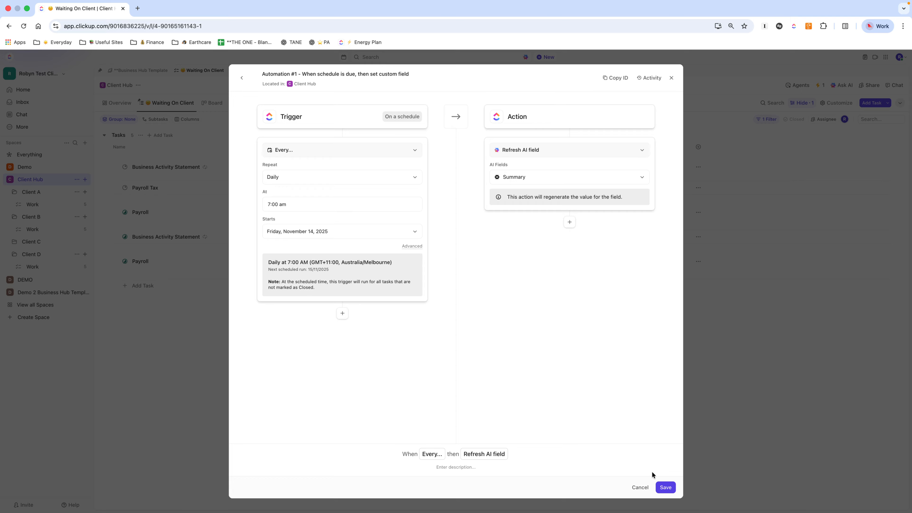
left_click(663, 485)
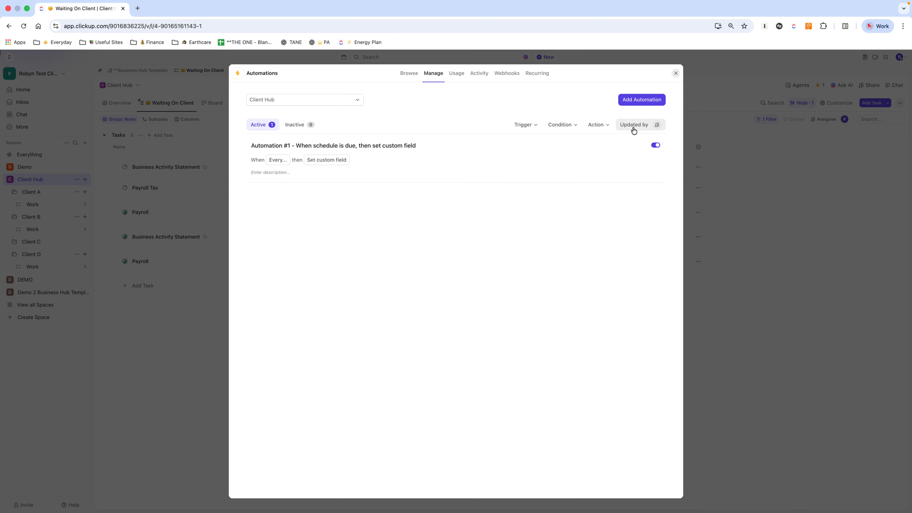
left_click(675, 74)
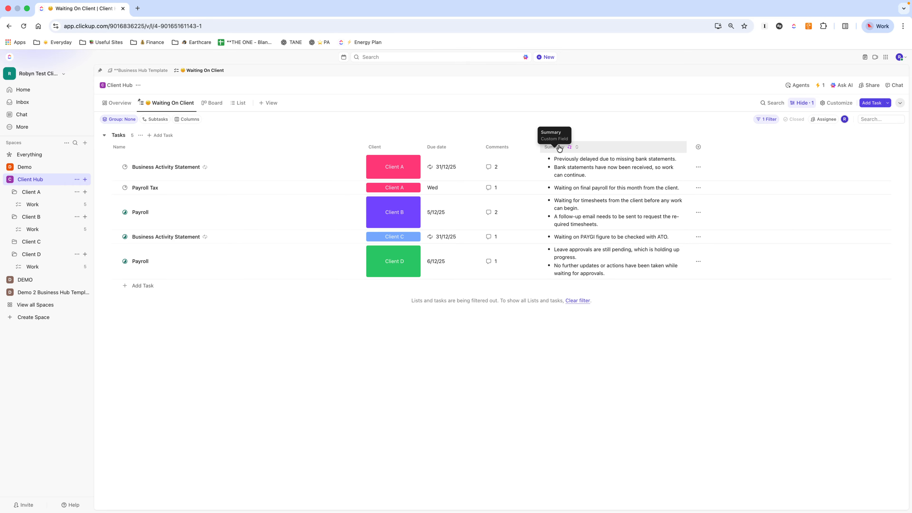
Regenerate the Summary column's AI values for all five listed tasks, overwriting the existing ones.
left_click(575, 149)
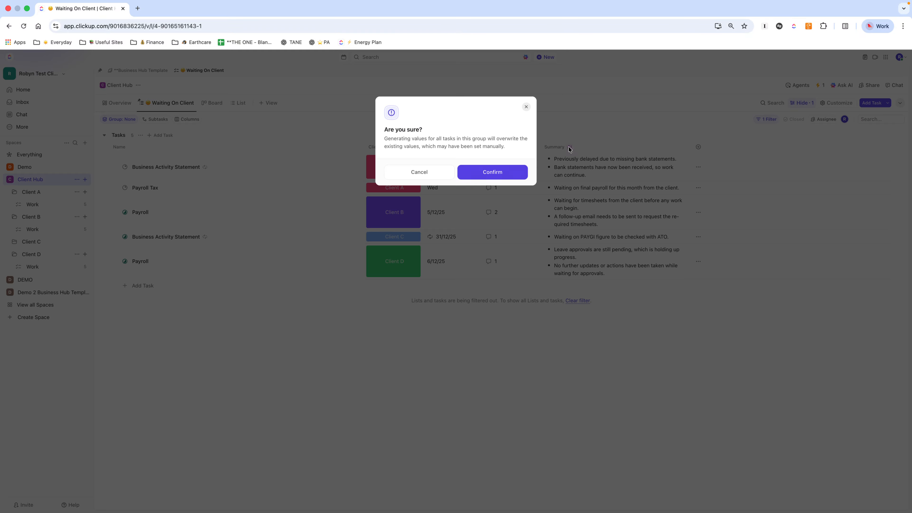
left_click(491, 173)
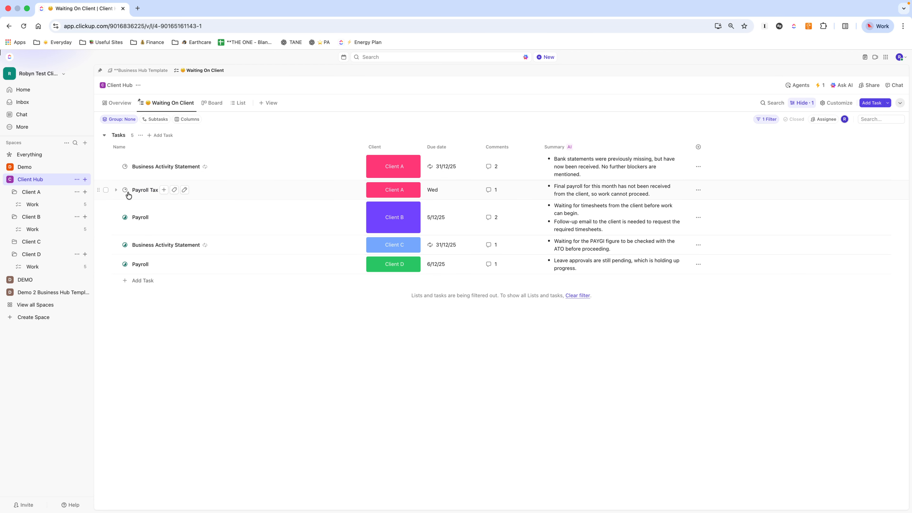
Start a new Client Hub automation with a scheduled Every... trigger that repeats Daily.
left_click(77, 179)
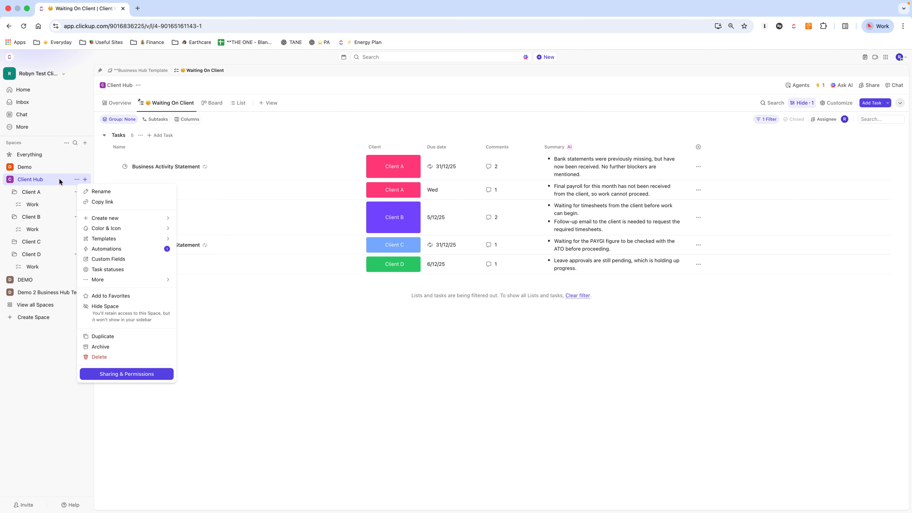
left_click(130, 250)
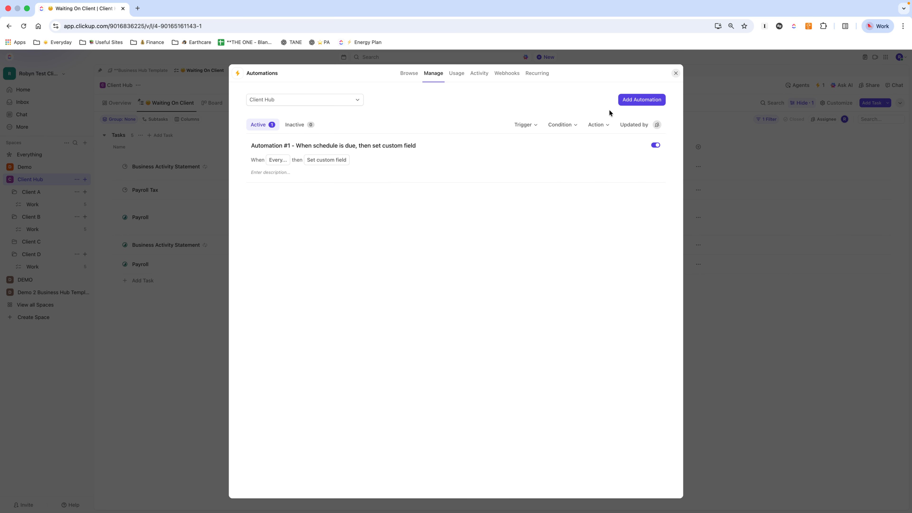
left_click(633, 99)
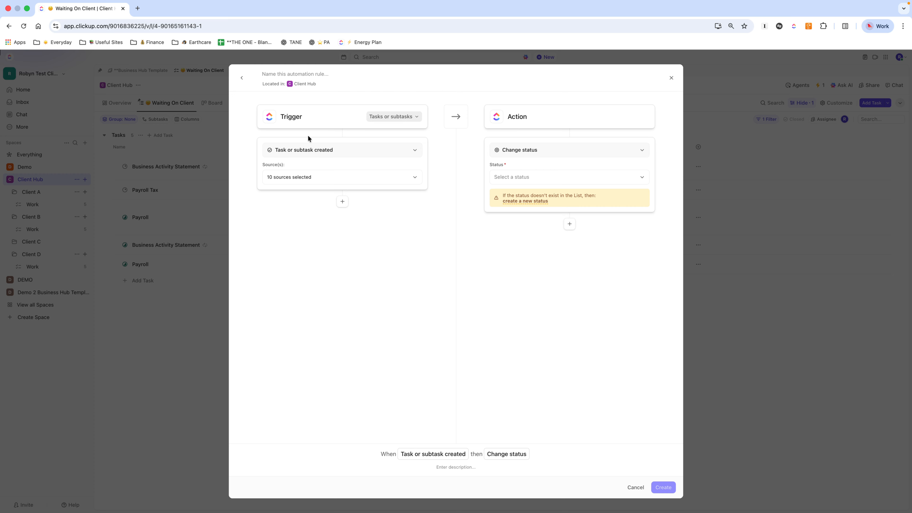
left_click(283, 150)
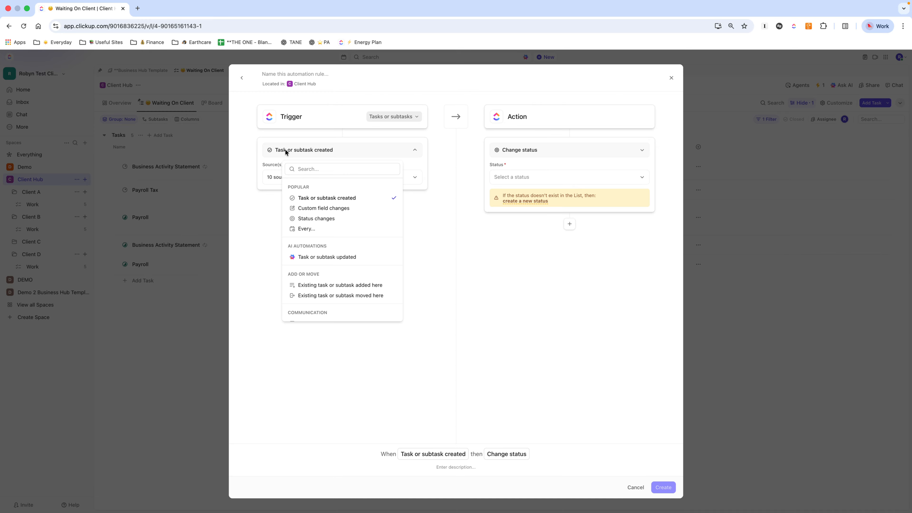
left_click(307, 228)
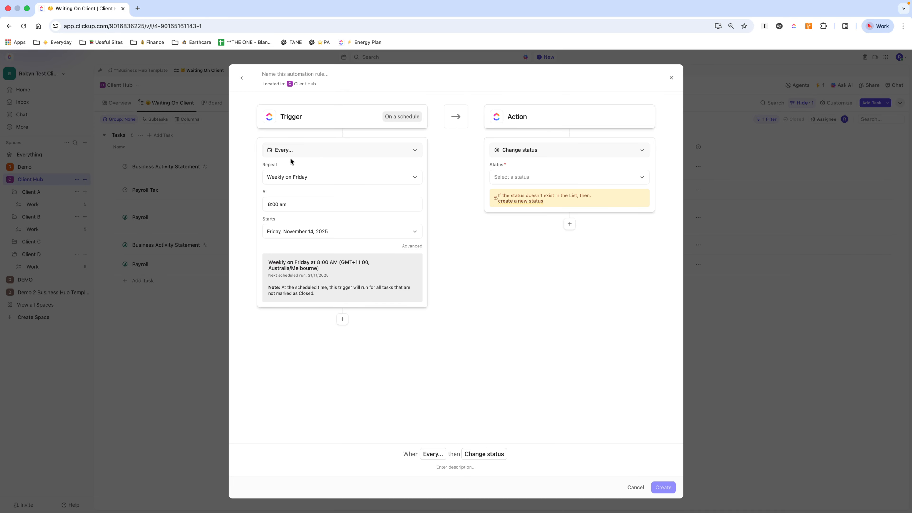
left_click(294, 176)
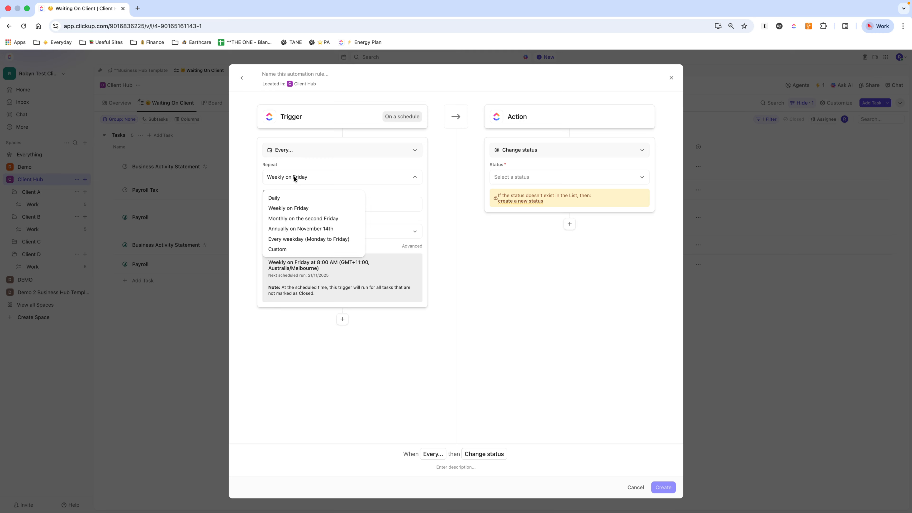
left_click(286, 197)
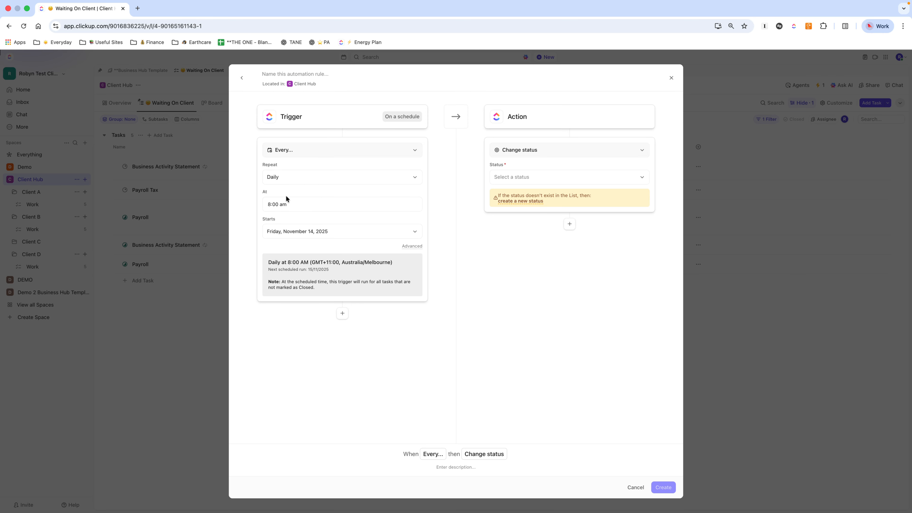
Set the daily schedule trigger to run at 7:00 am.
left_click(269, 204)
scroll(293, 237, "up", 2)
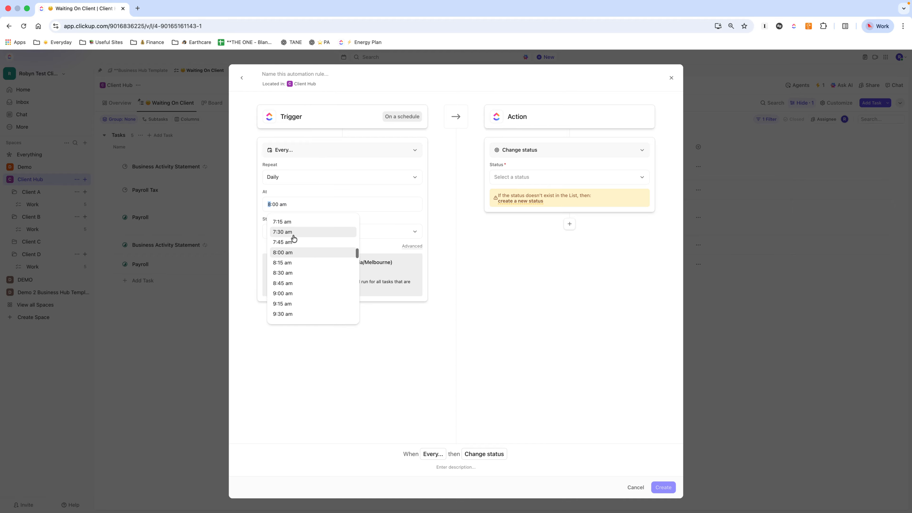
scroll(293, 237, "up", 2)
left_click(288, 223)
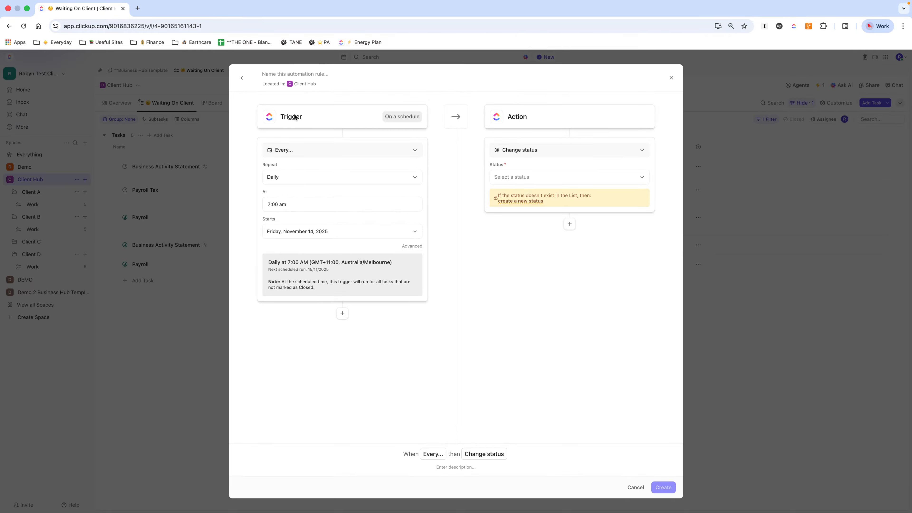
Set the scheduled automation's action to Refresh AI field for Summary, create the automation and close the automations.
left_click(525, 147)
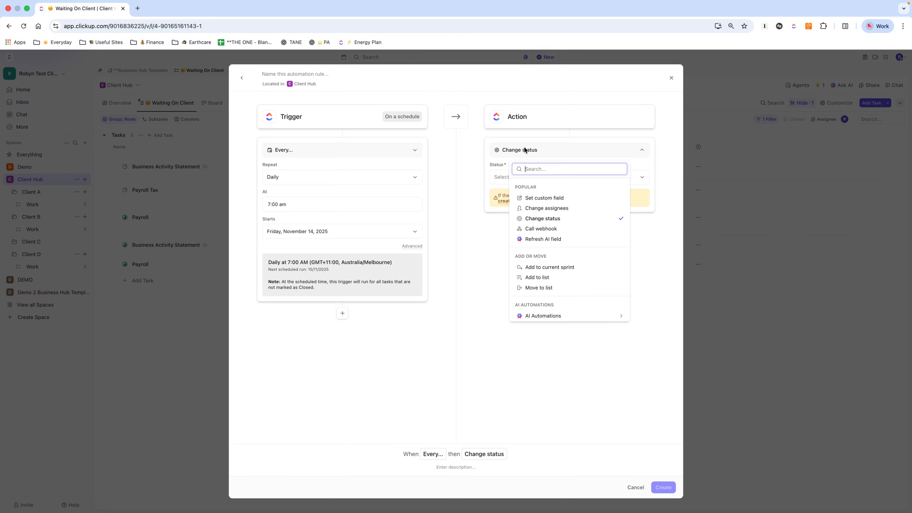
left_click(552, 237)
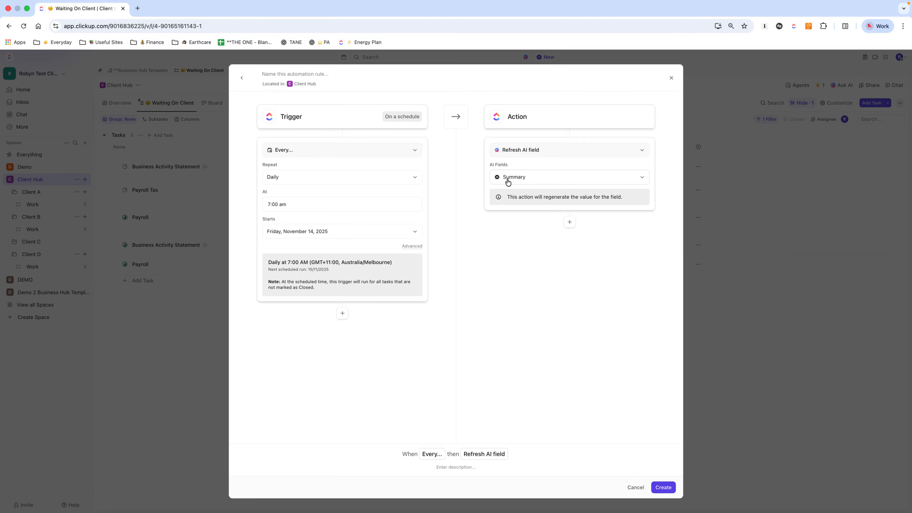
left_click(664, 488)
left_click(671, 79)
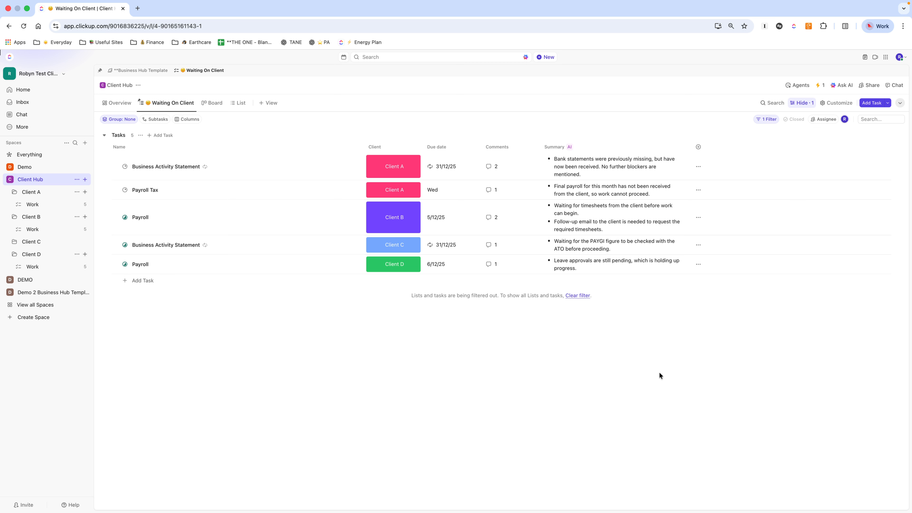
Review the Summary field's AI instructions, selecting the prompt text through to its end, and close the field settings without changes.
left_click(555, 149)
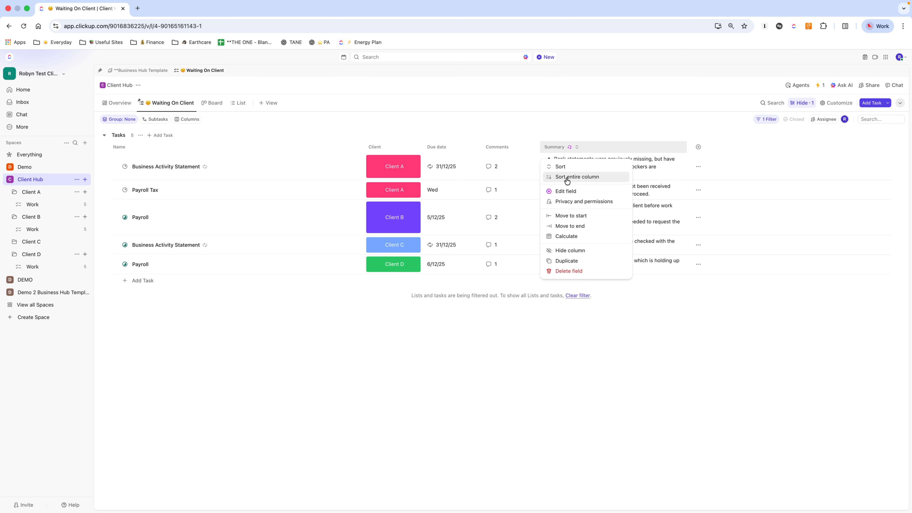
left_click(567, 190)
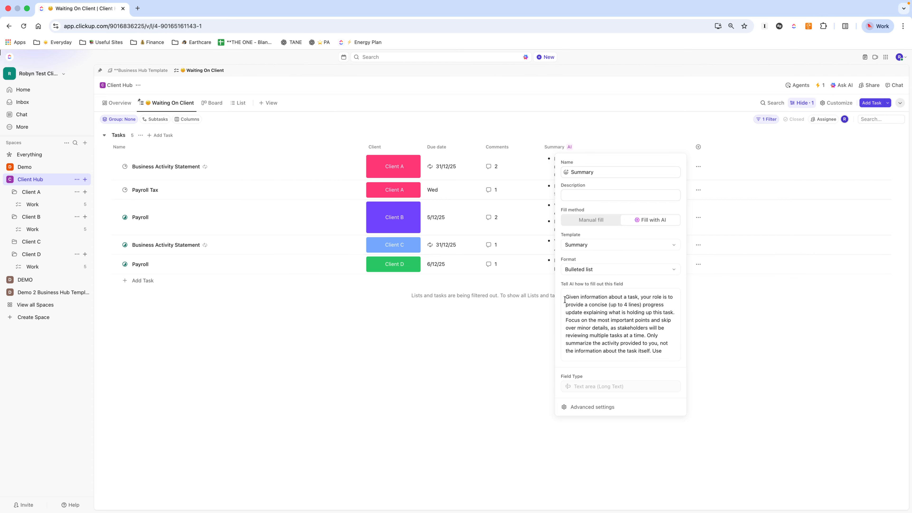
left_click_drag(565, 297, 647, 390)
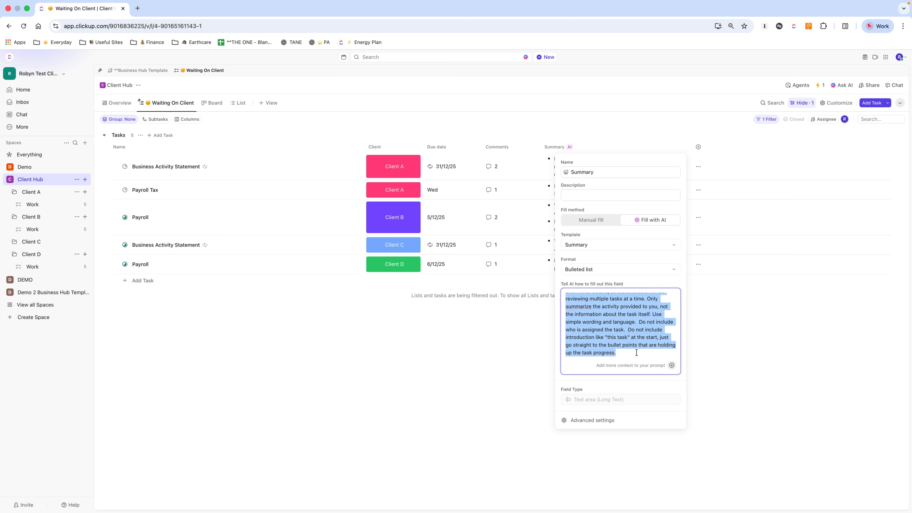
left_click(476, 342)
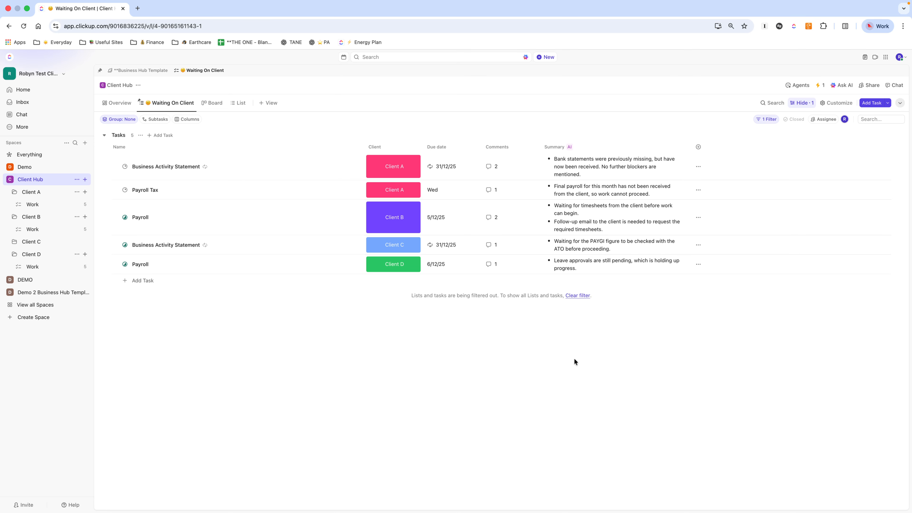
mouse_move(657, 1)
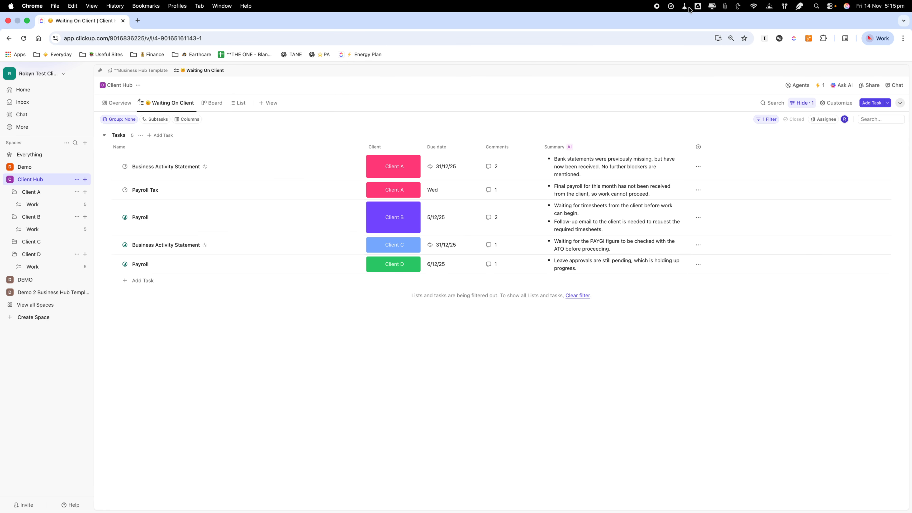